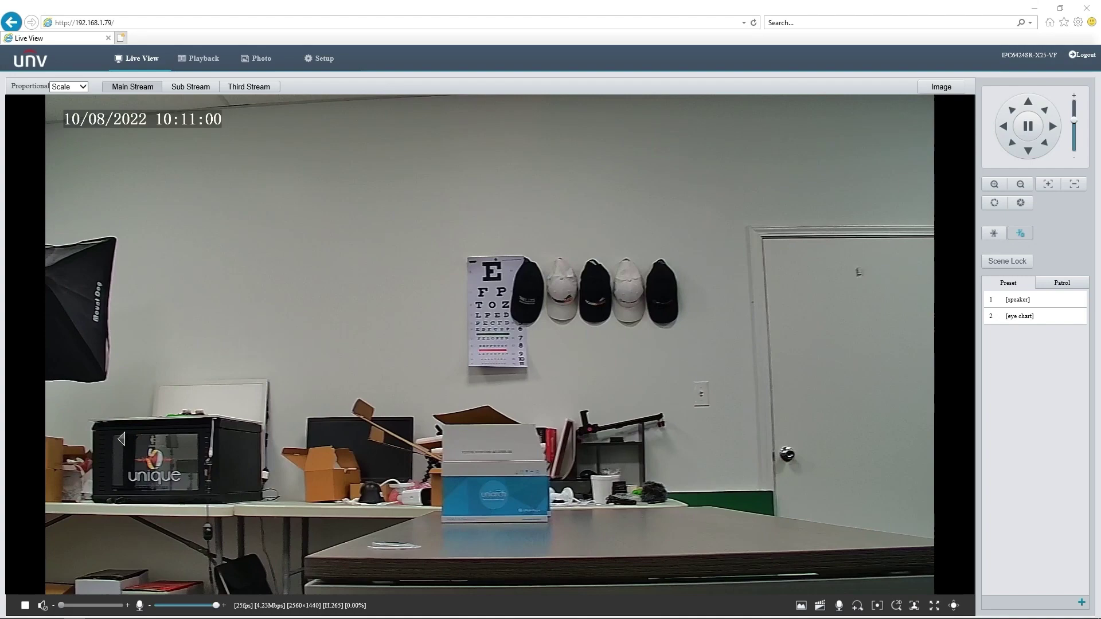
Pan left and tilt up to frame the door, office chair and softbox, then test zoom.
left_click(121, 439)
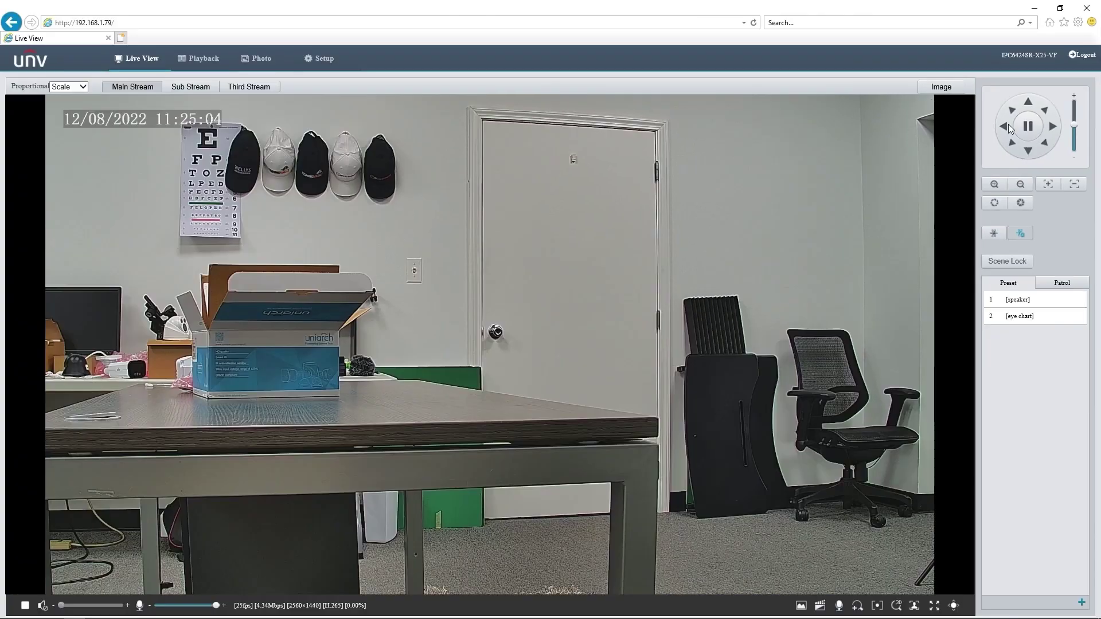
left_click(943, 203)
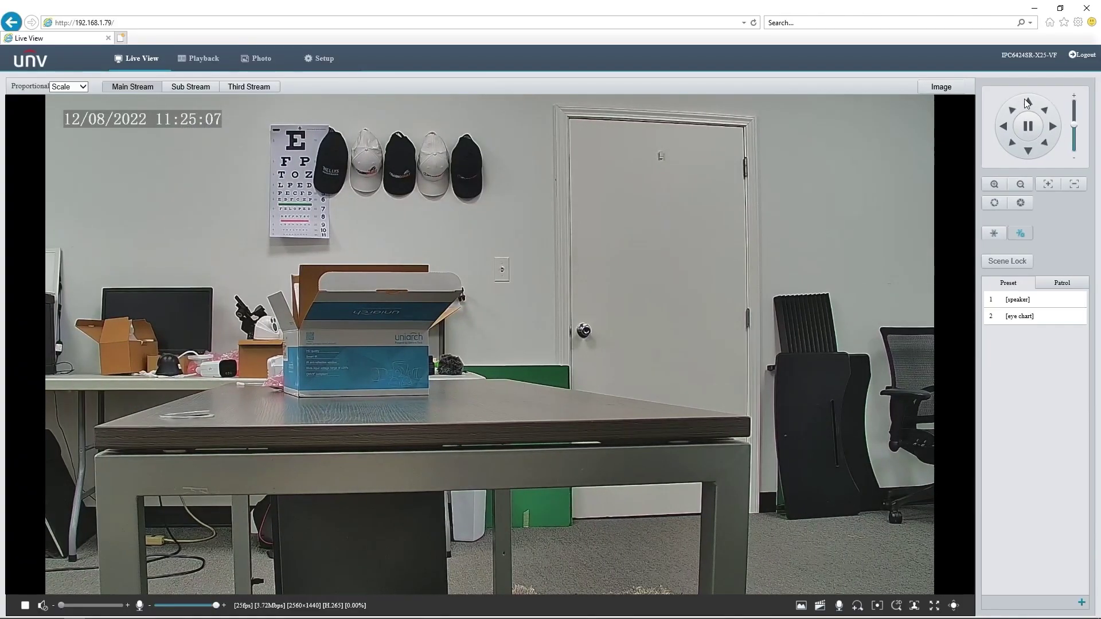
left_click(1027, 104)
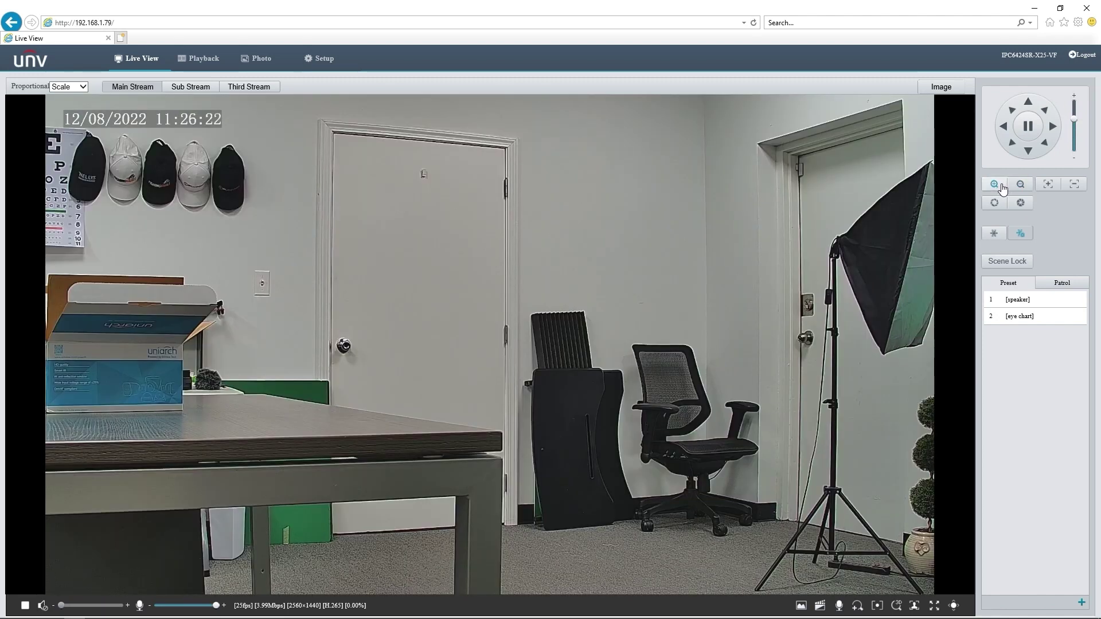
left_click(1001, 187)
left_click(1020, 185)
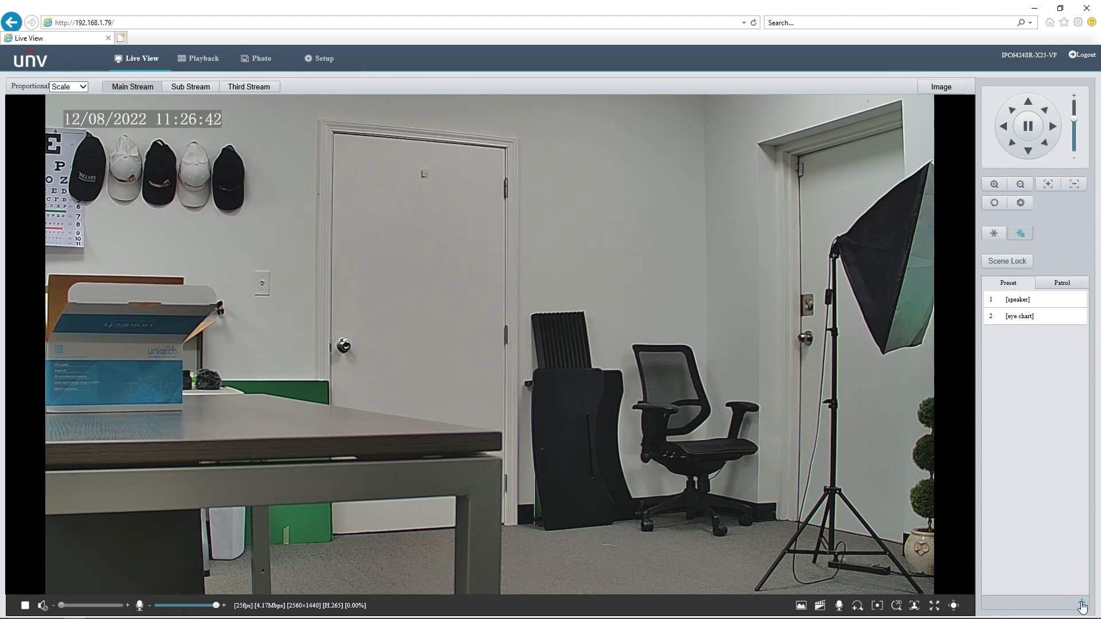
Abandon adding a preset, then tilt down, pan left, and pan right back toward the eye chart.
left_click(1083, 605)
left_click(902, 488)
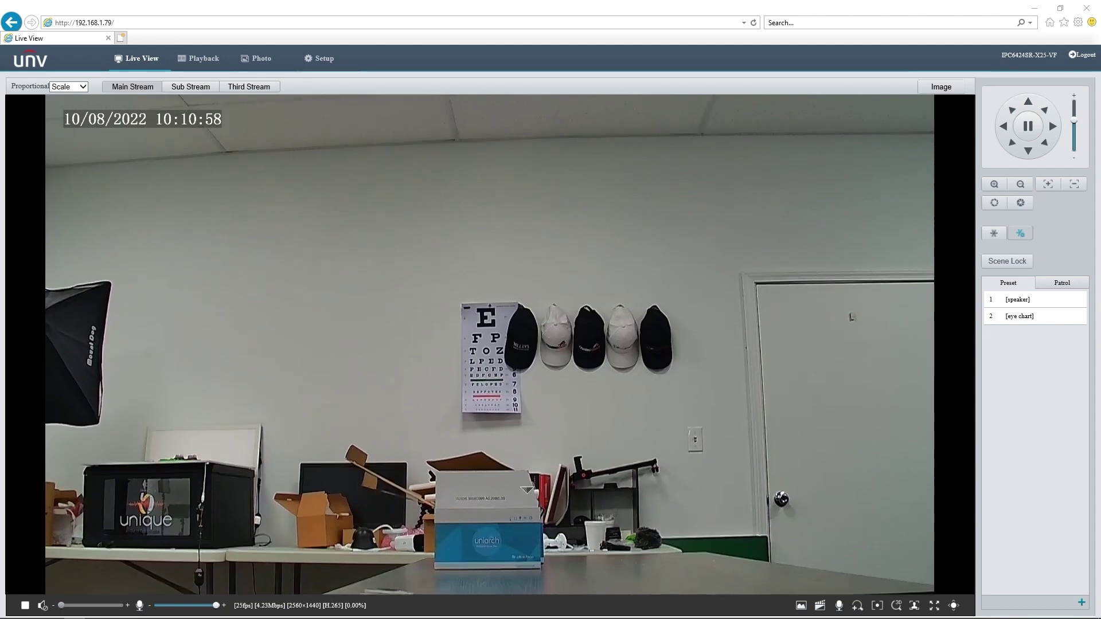
left_click(493, 514)
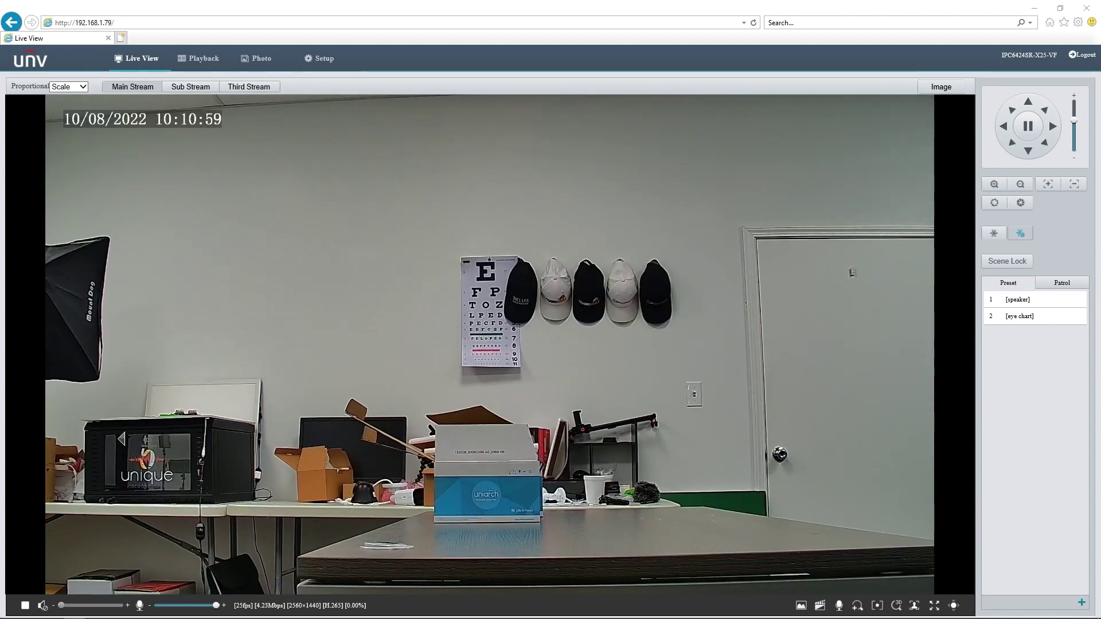
left_click(121, 439)
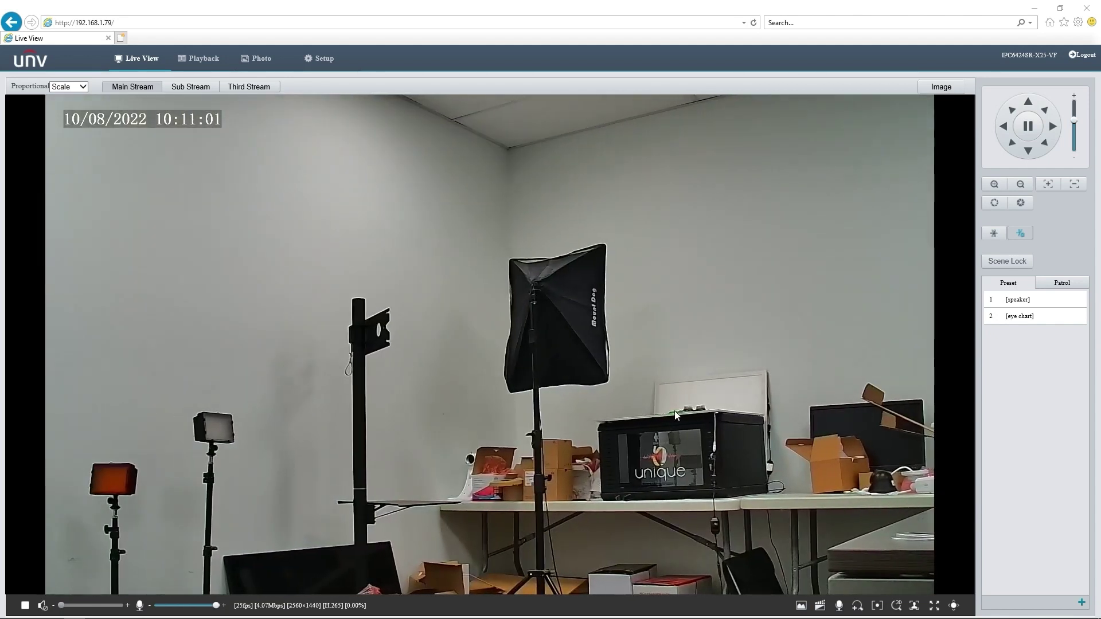
left_click(818, 425)
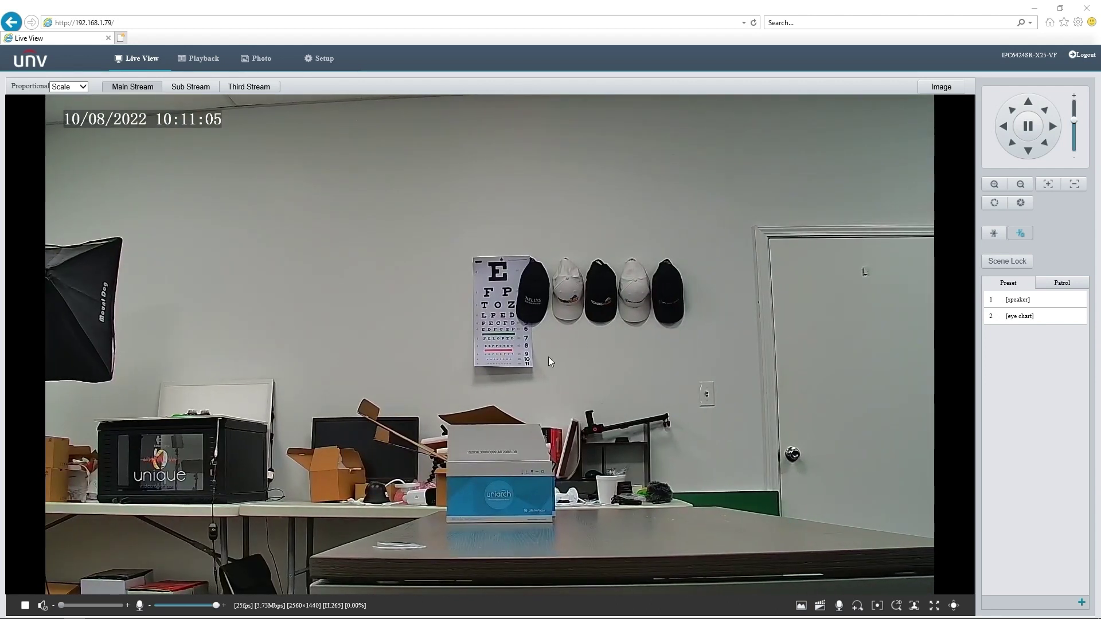
scroll(529, 485, "up", 3)
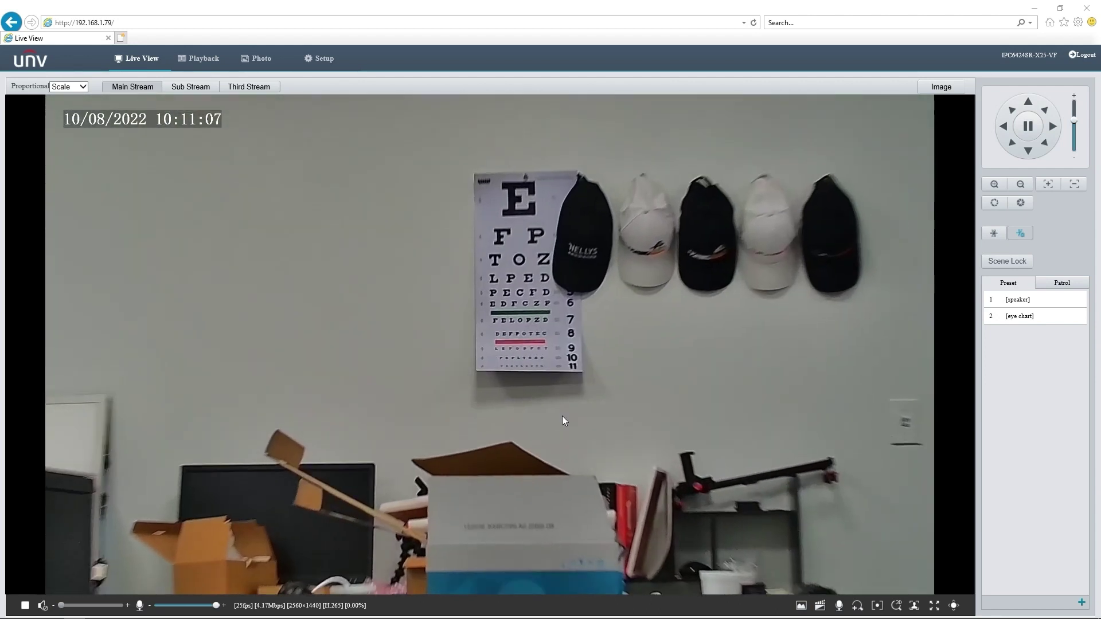
scroll(616, 353, "up", 3)
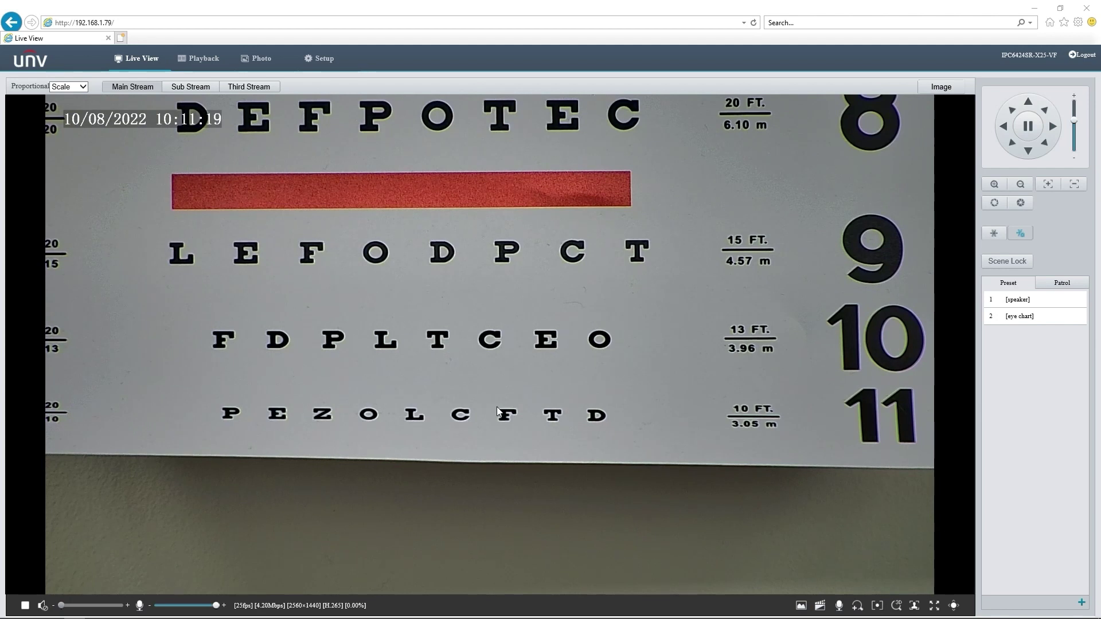
scroll(463, 378, "down", 3)
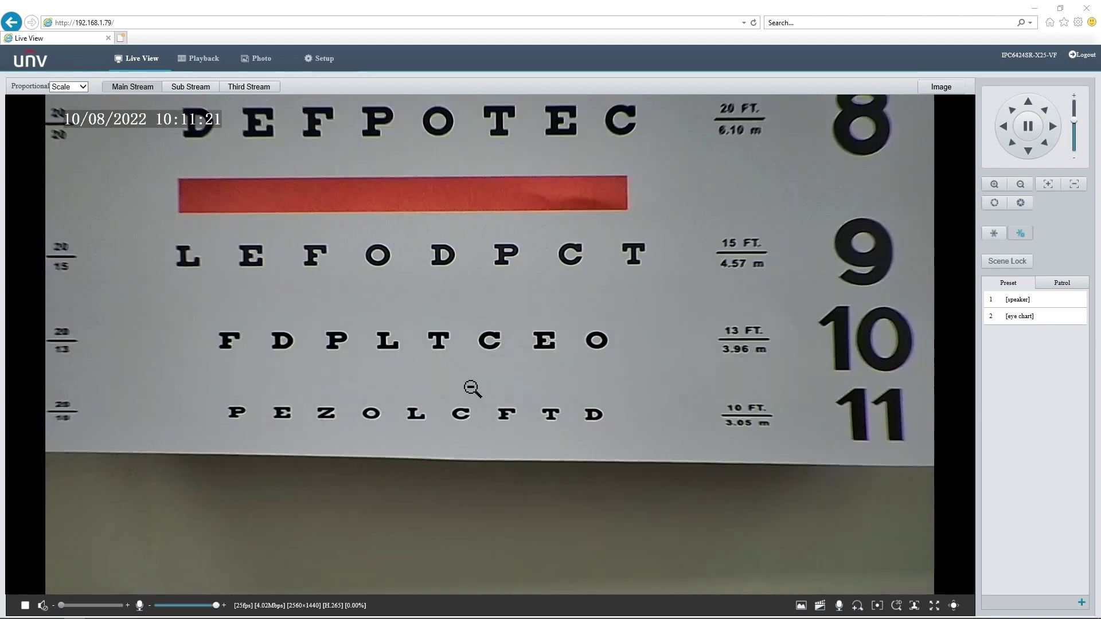
scroll(467, 393, "down", 5)
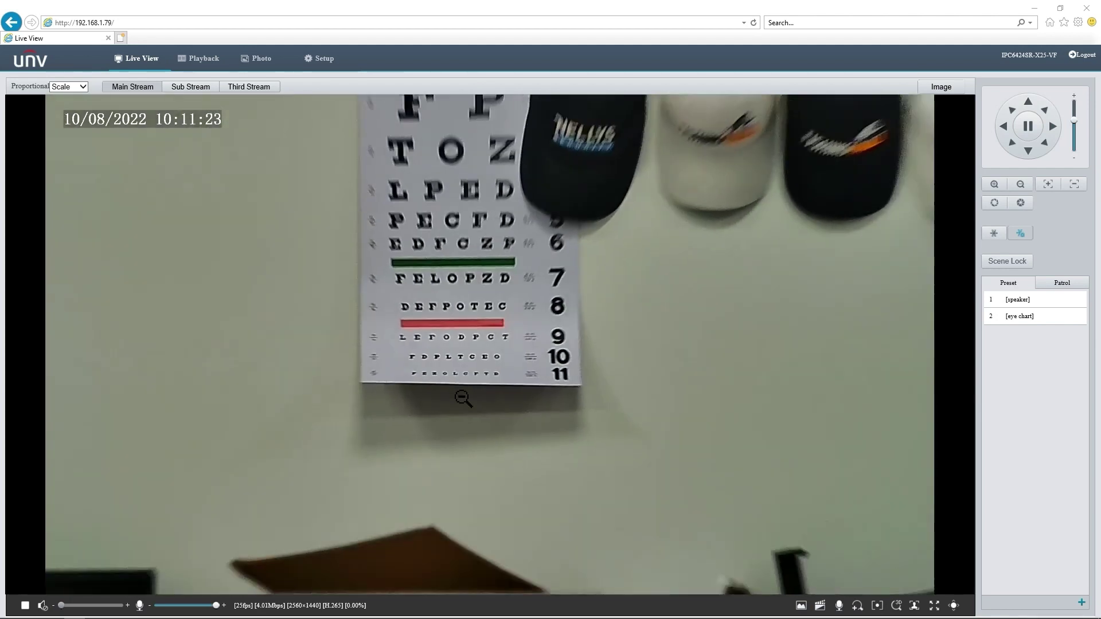
scroll(460, 400, "down", 3)
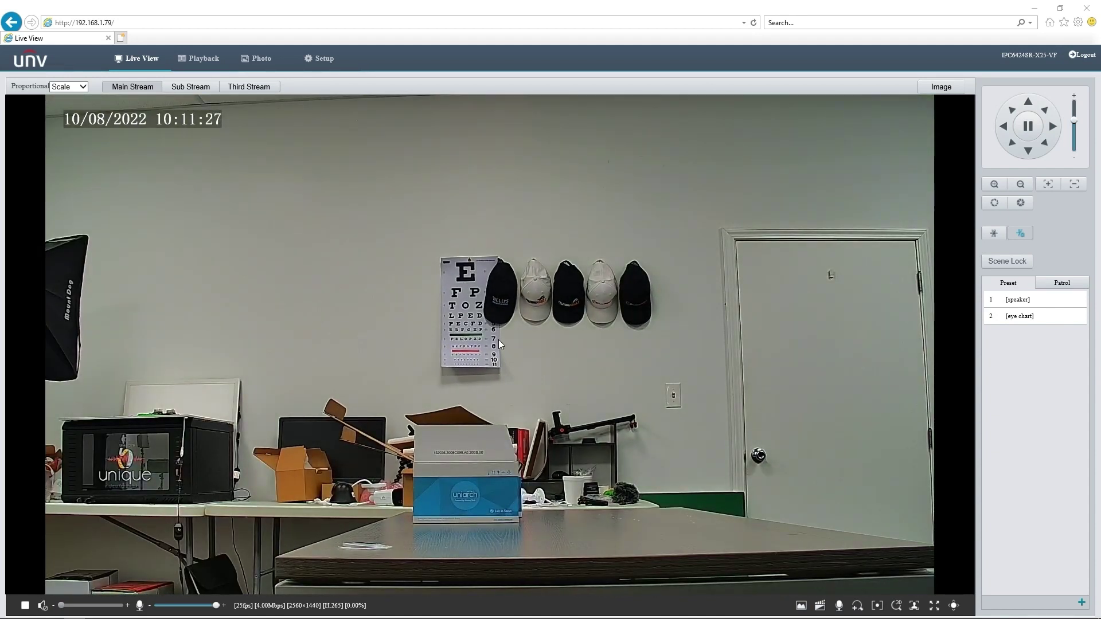
scroll(469, 354, "up", 3)
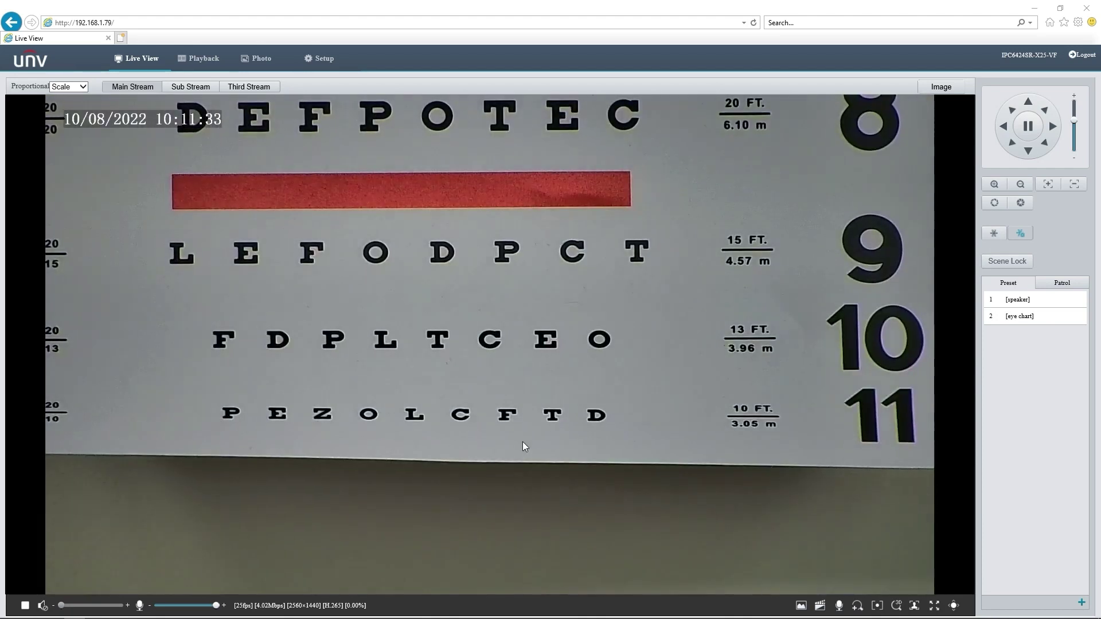
scroll(525, 446, "down", 3)
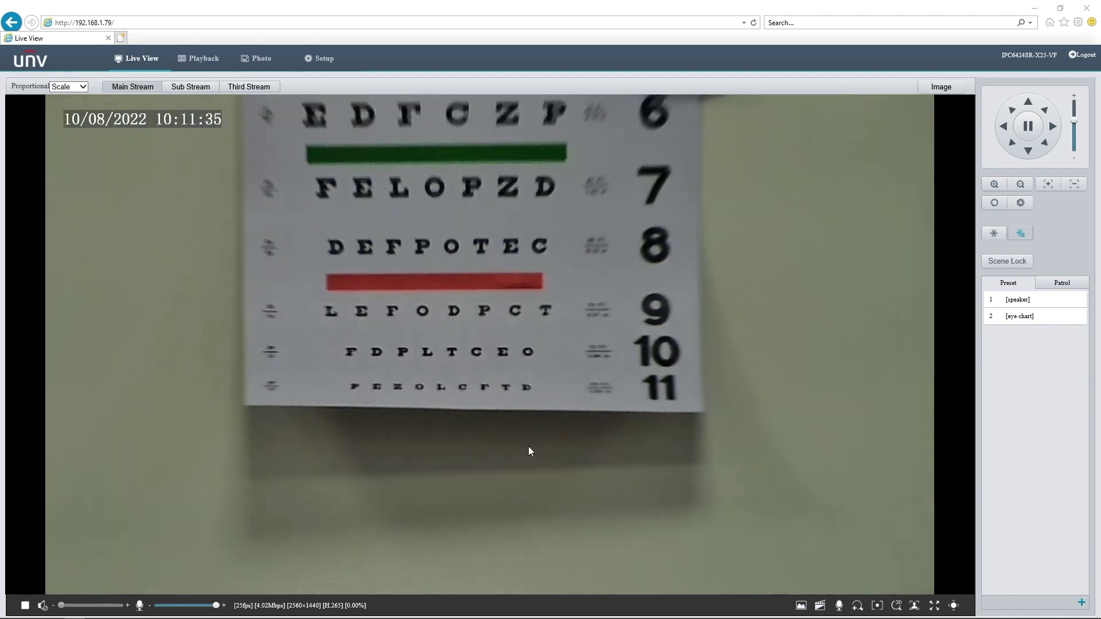
scroll(533, 454, "down", 5)
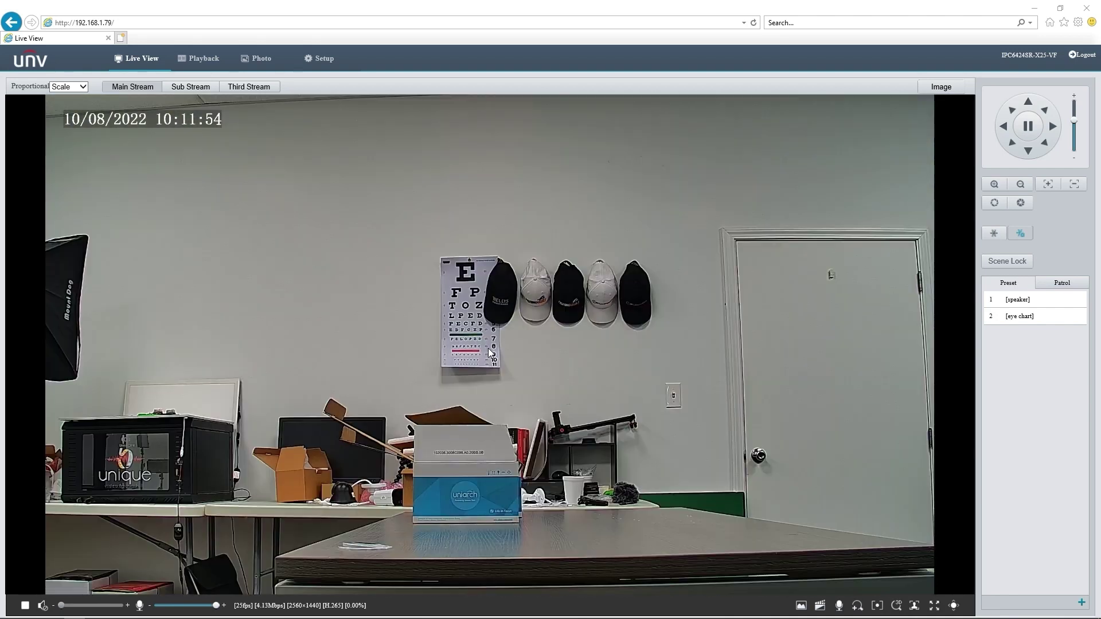
Switch to Setup to view the camera's Common > Basic Info page.
left_click(325, 60)
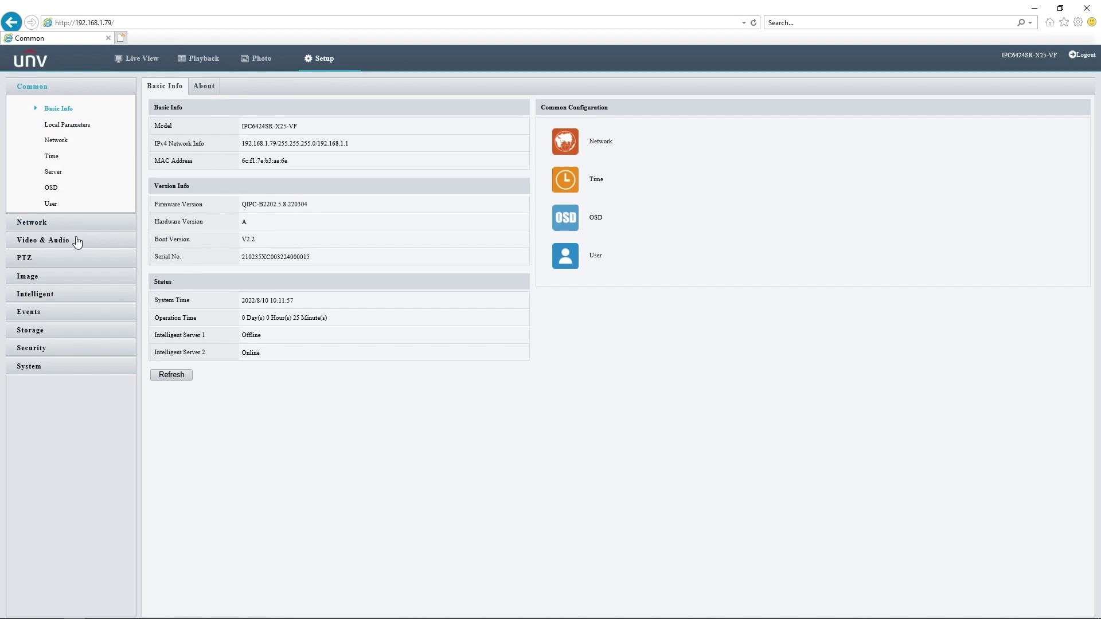
In PTZ basic settings, save the PTZ Control Timeout unchanged at 10 seconds.
left_click(67, 265)
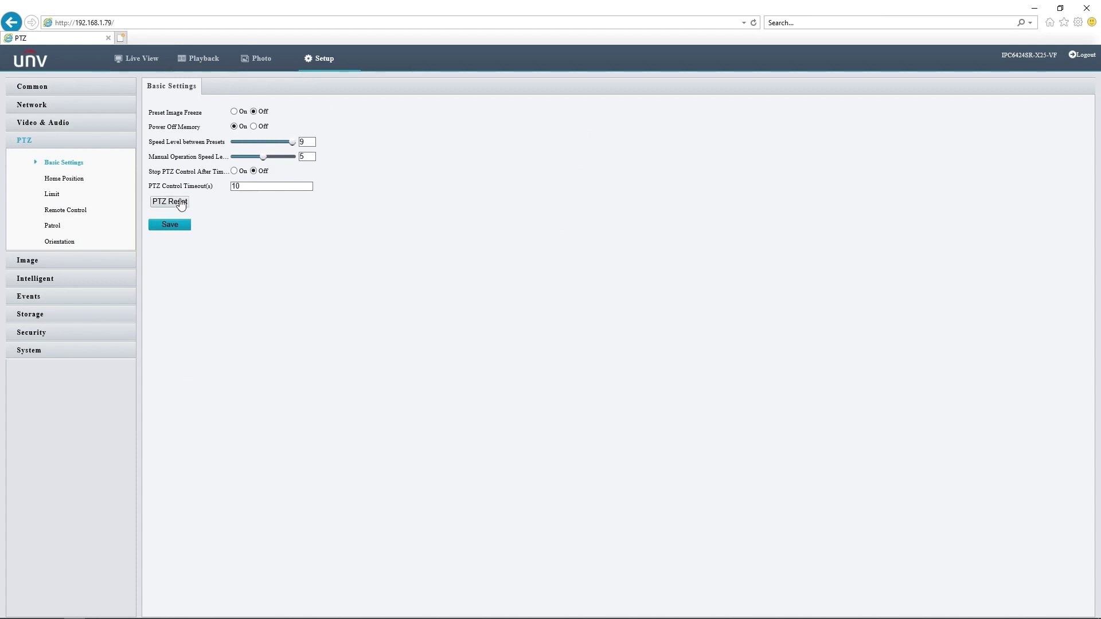
double_click(253, 188)
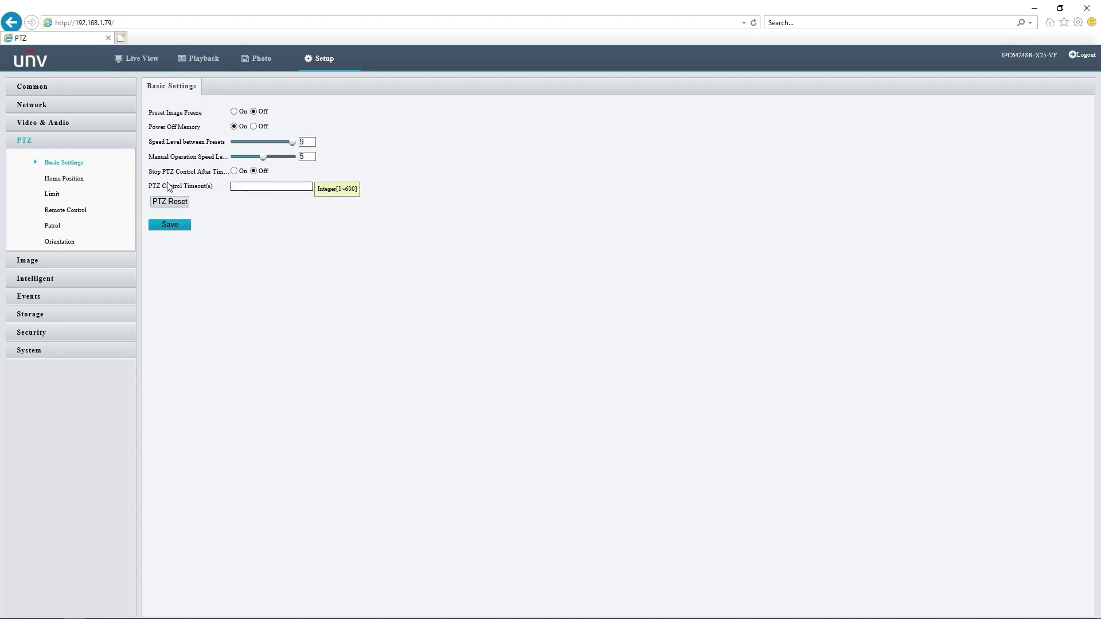
type("10")
left_click(253, 241)
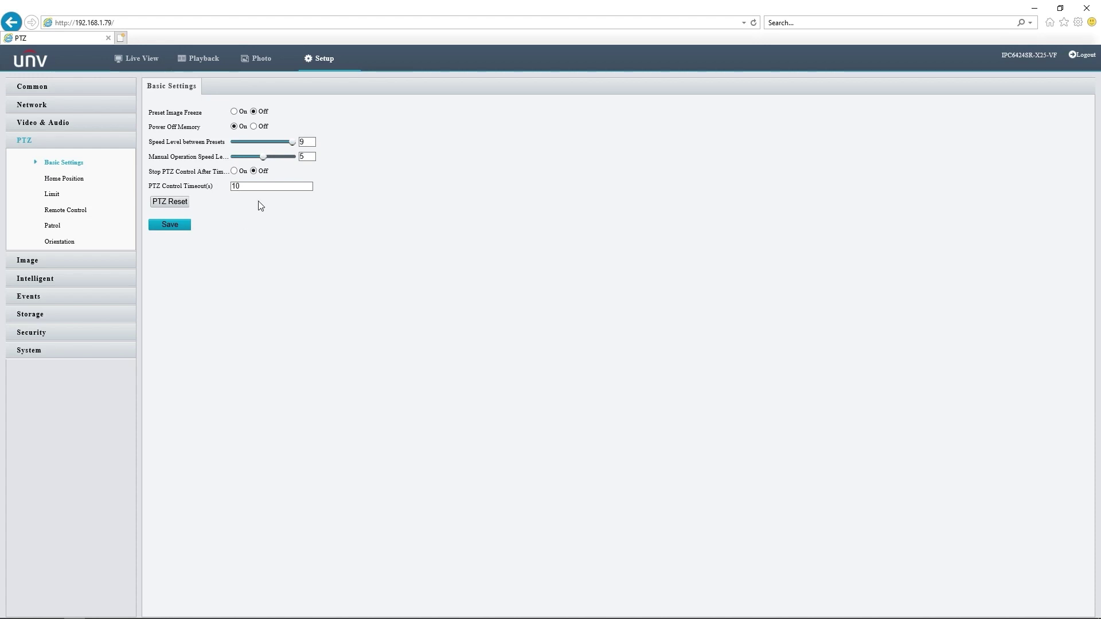
double_click(271, 191)
key("BackSpace")
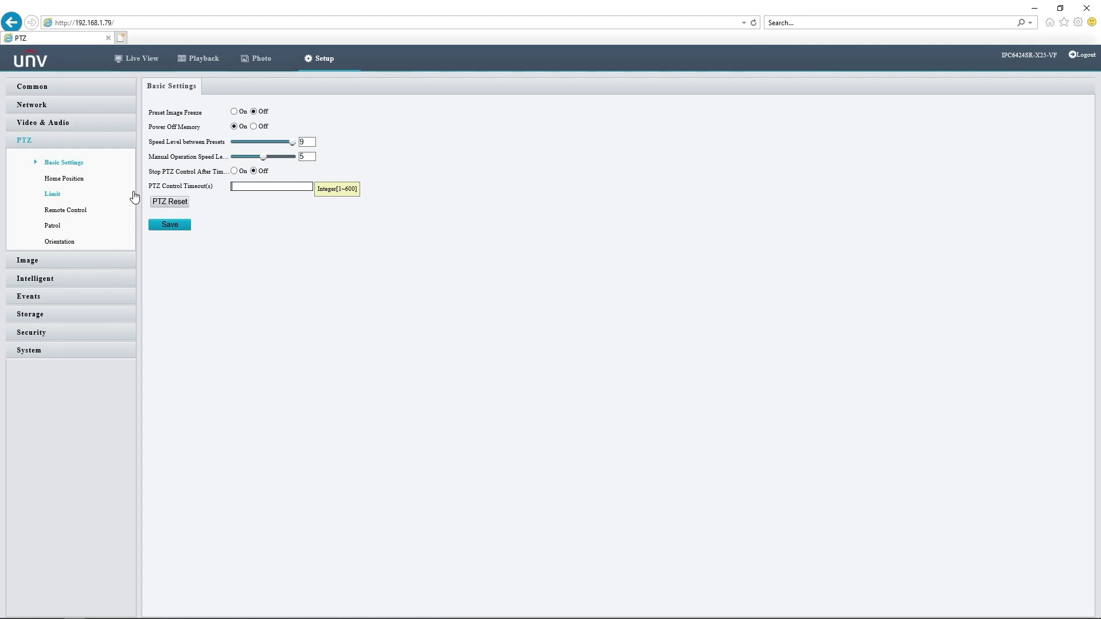
left_click(173, 226)
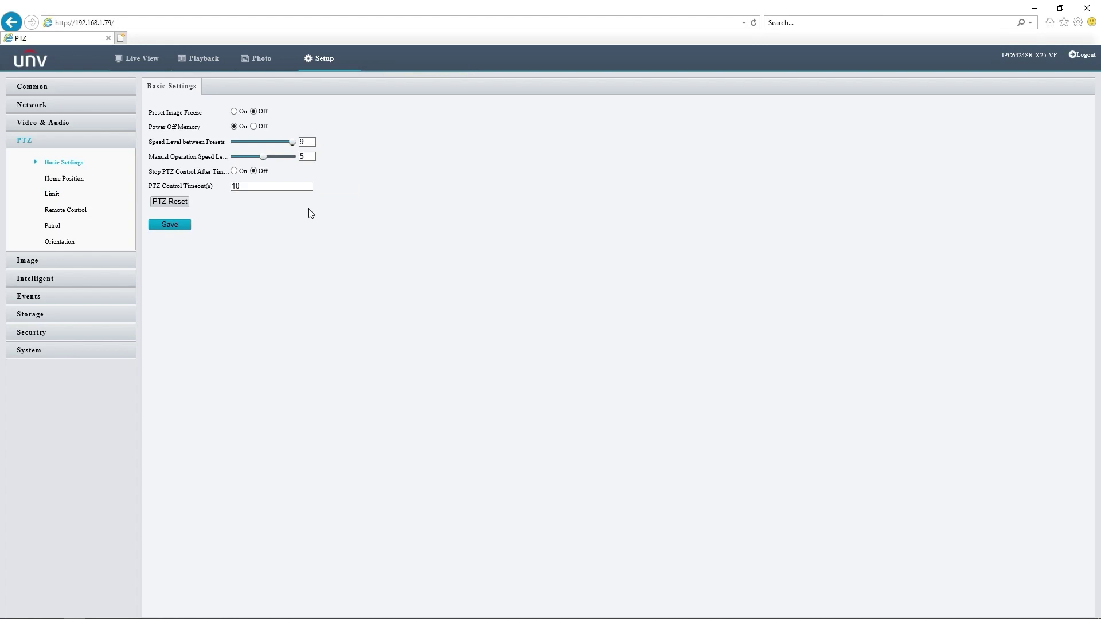
On the Home Position page, set Idle State to 10 seconds and save.
left_click(83, 179)
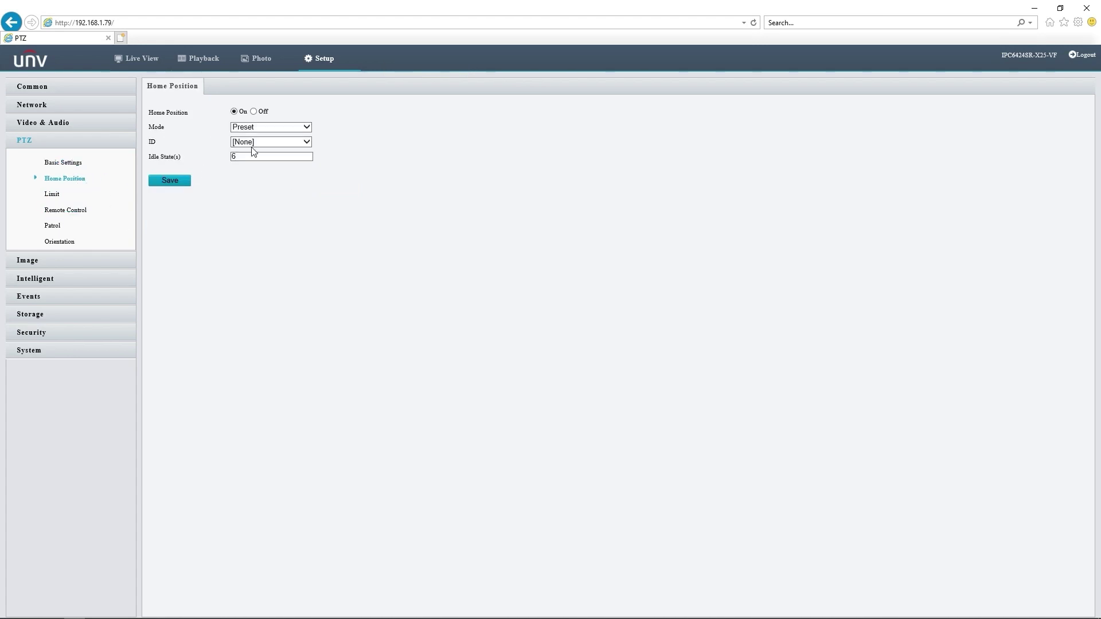
left_click(296, 145)
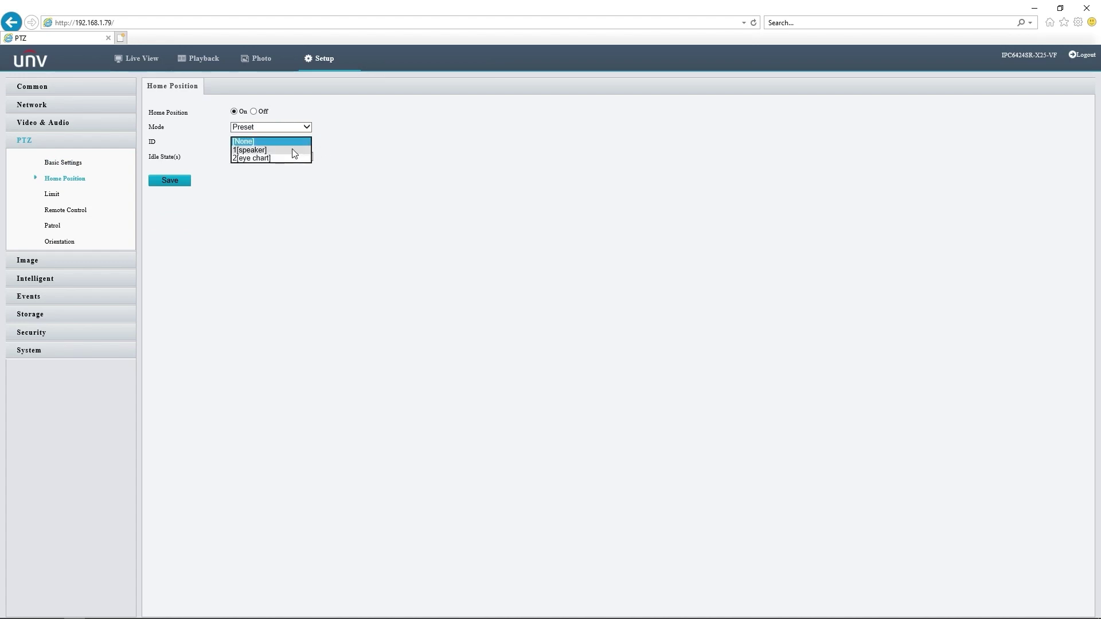
left_click(343, 148)
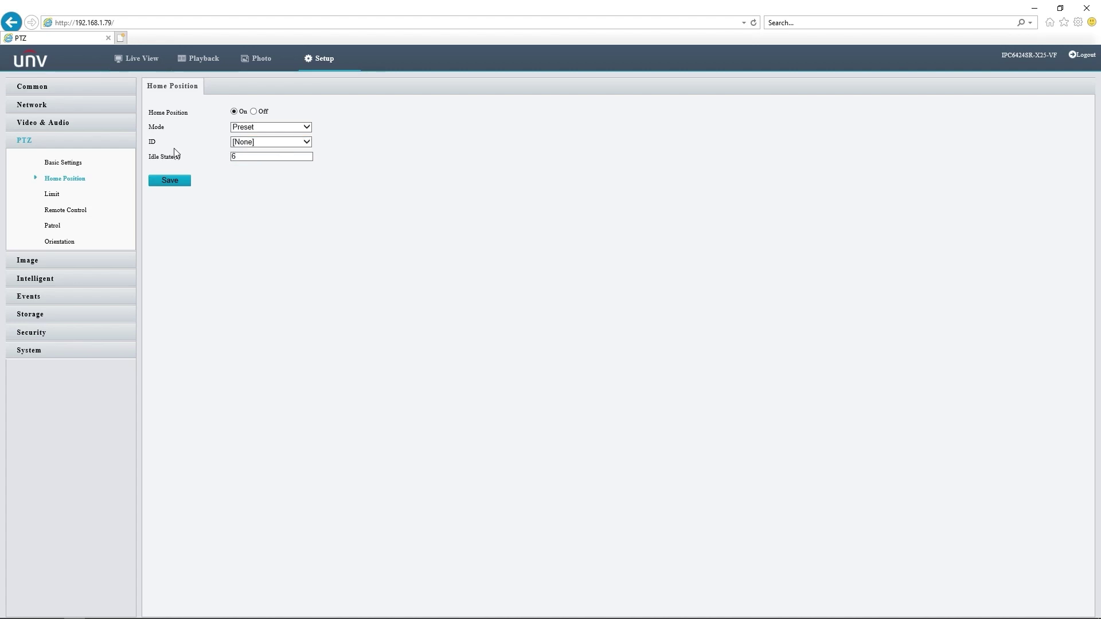
left_click(269, 156)
key("BackSpace")
type("1")
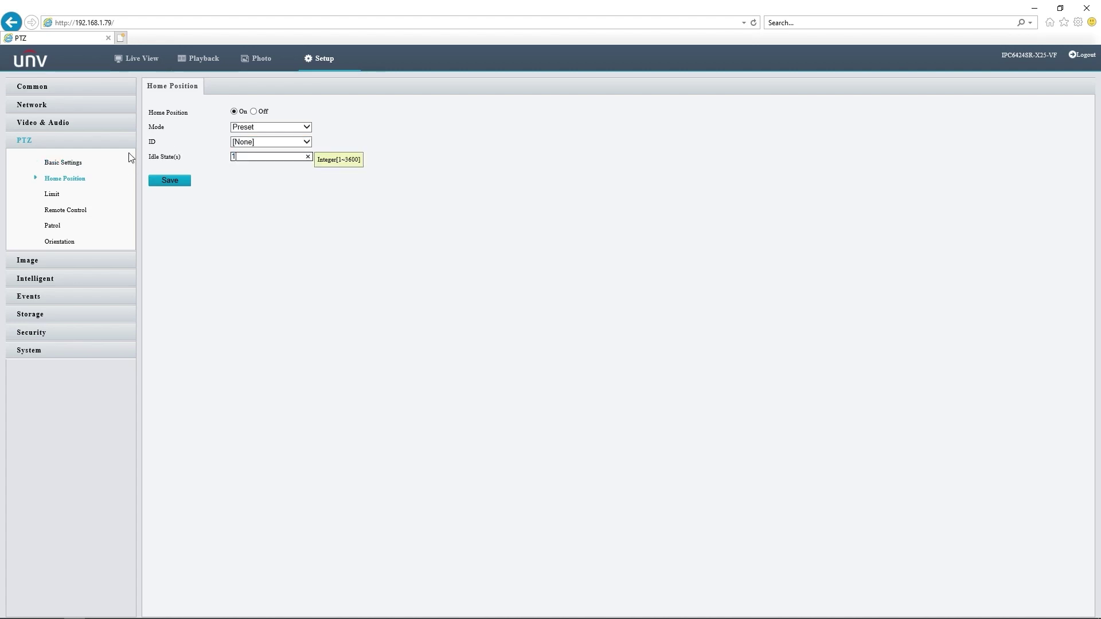
type("0")
left_click(170, 182)
Choose preset 2[eye chart] as the home position ID and save.
left_click(269, 142)
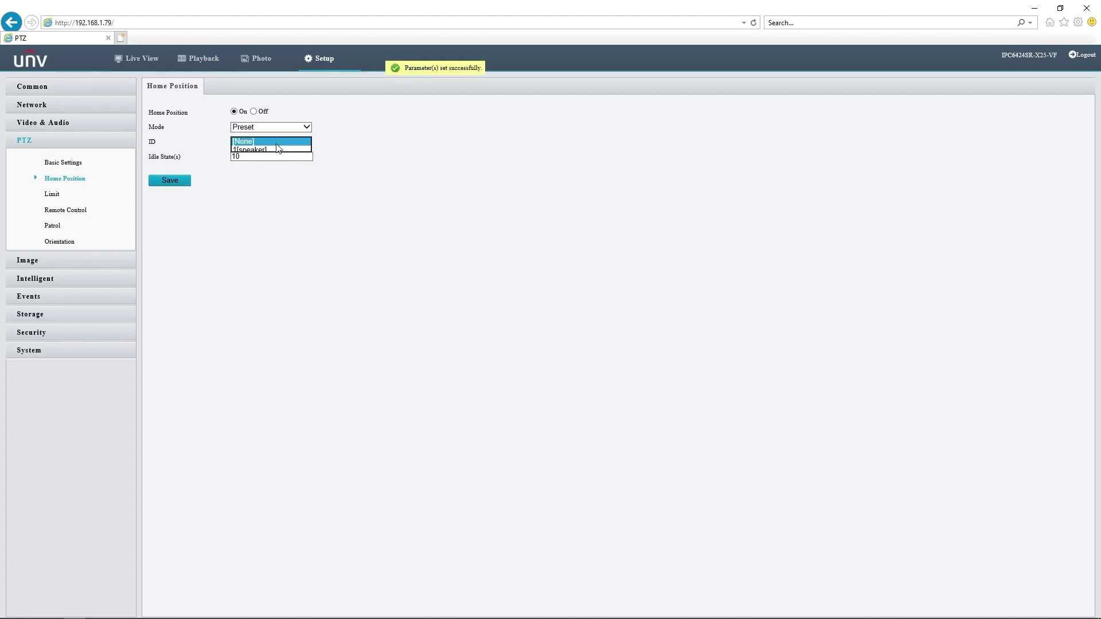
left_click(268, 158)
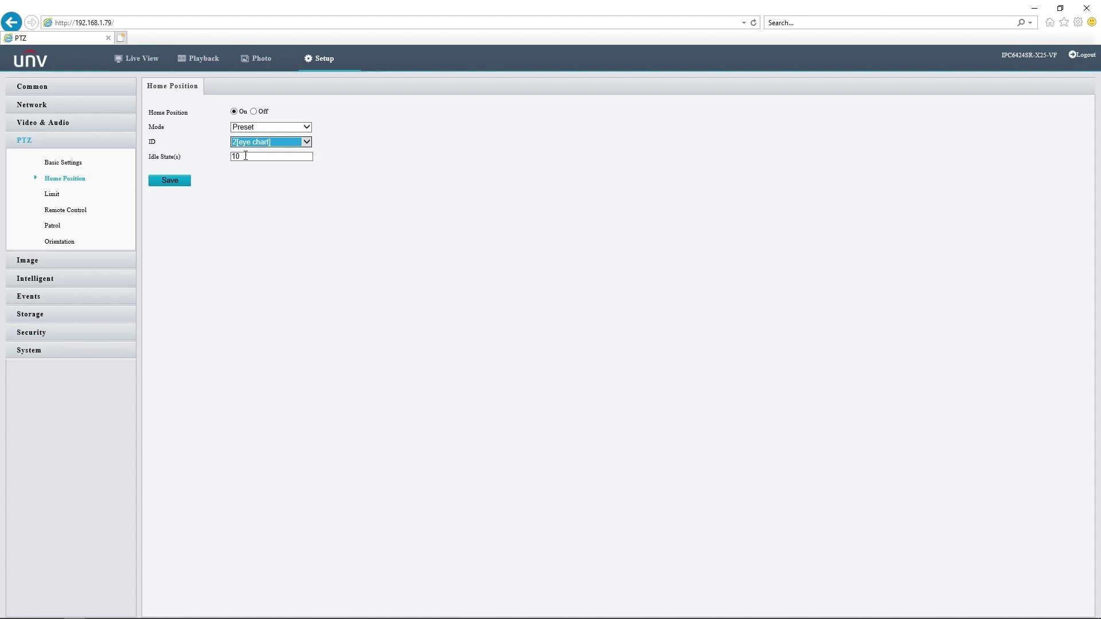
left_click(256, 154)
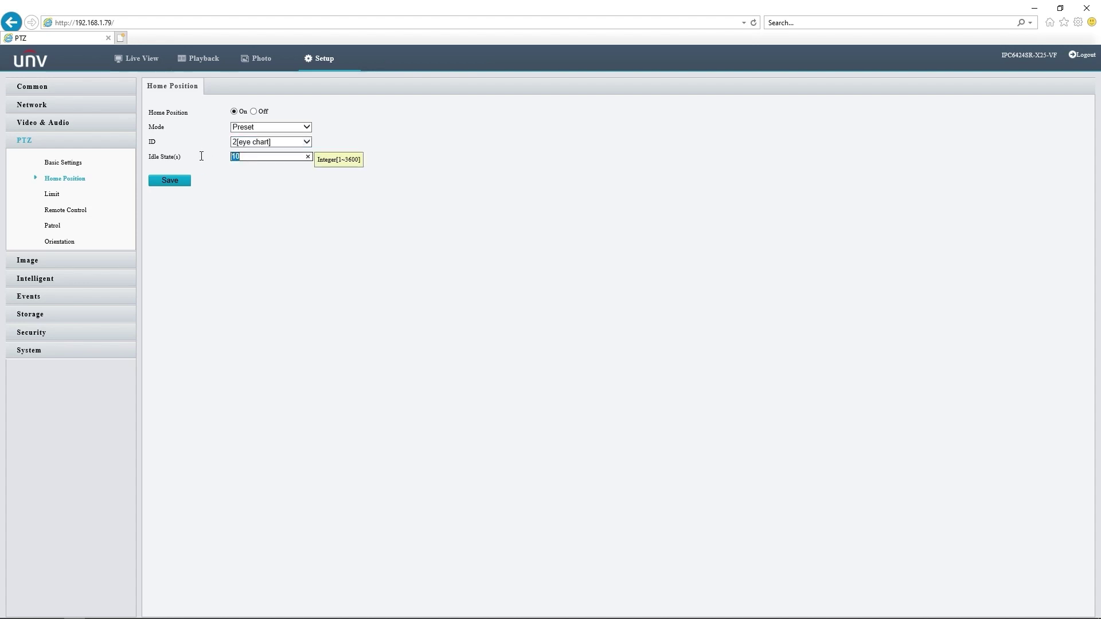
left_click(262, 179)
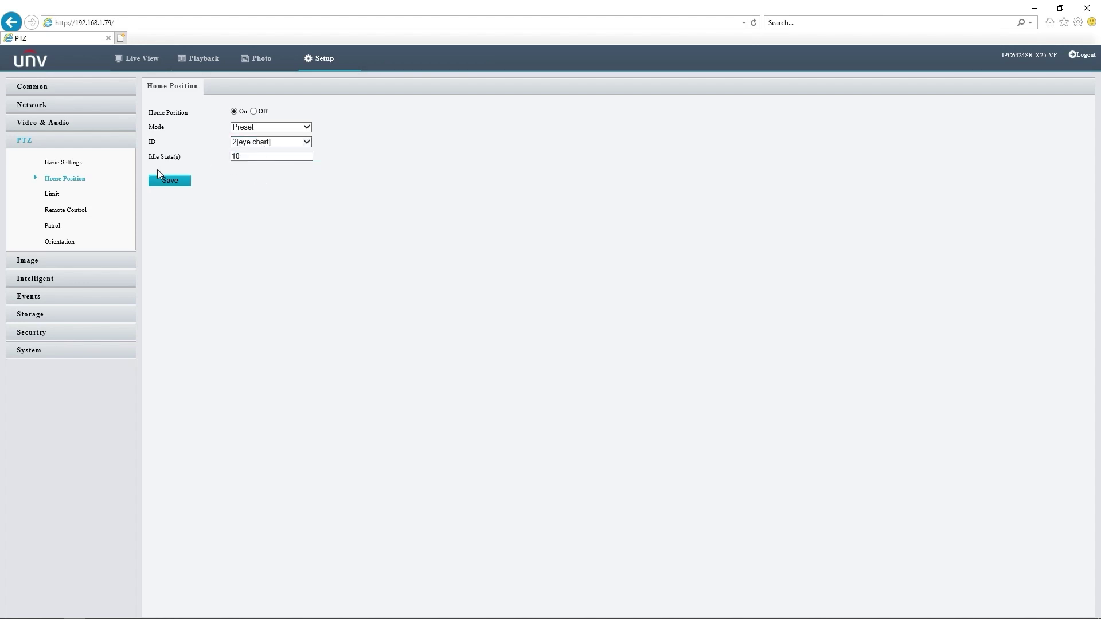
left_click(166, 180)
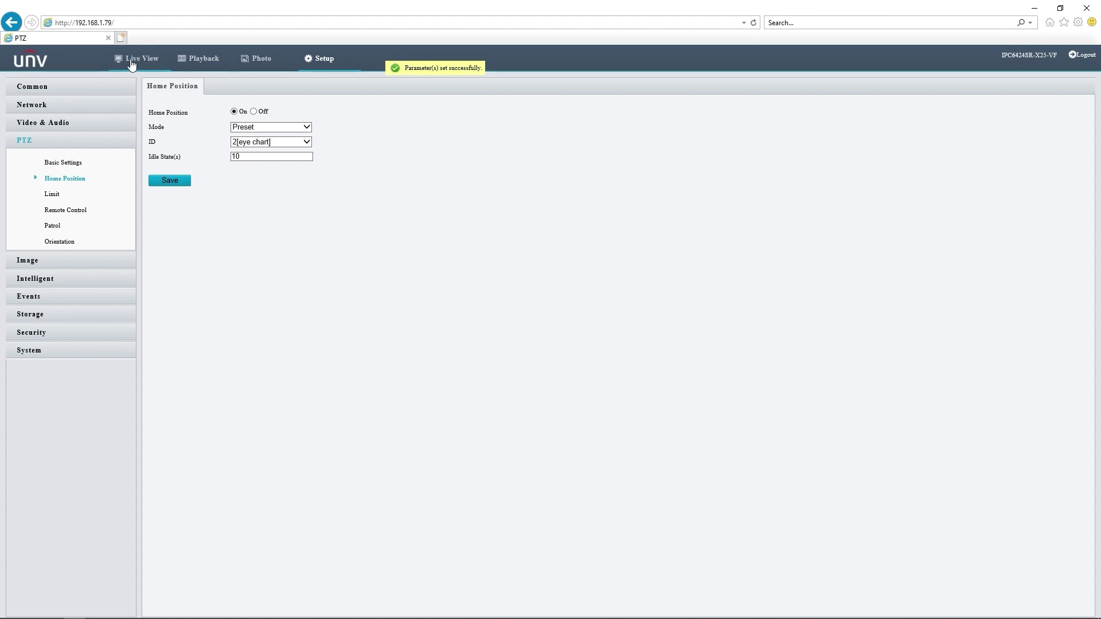
In Live View, zoom out and drag the view right toward the door, then let it return home.
left_click(132, 61)
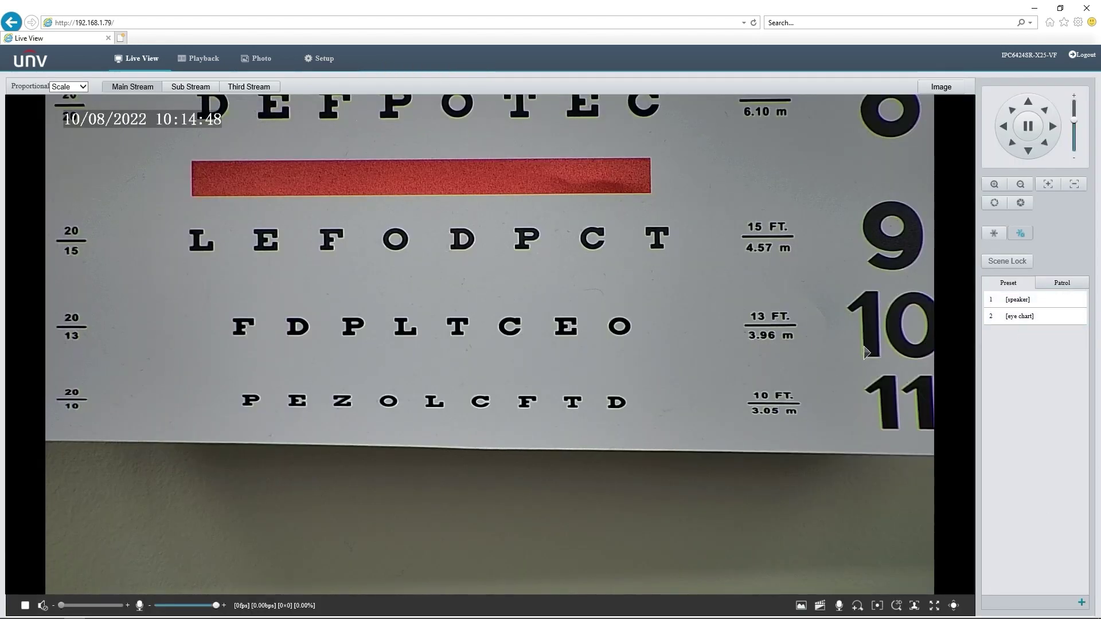
scroll(616, 406, "down", 5)
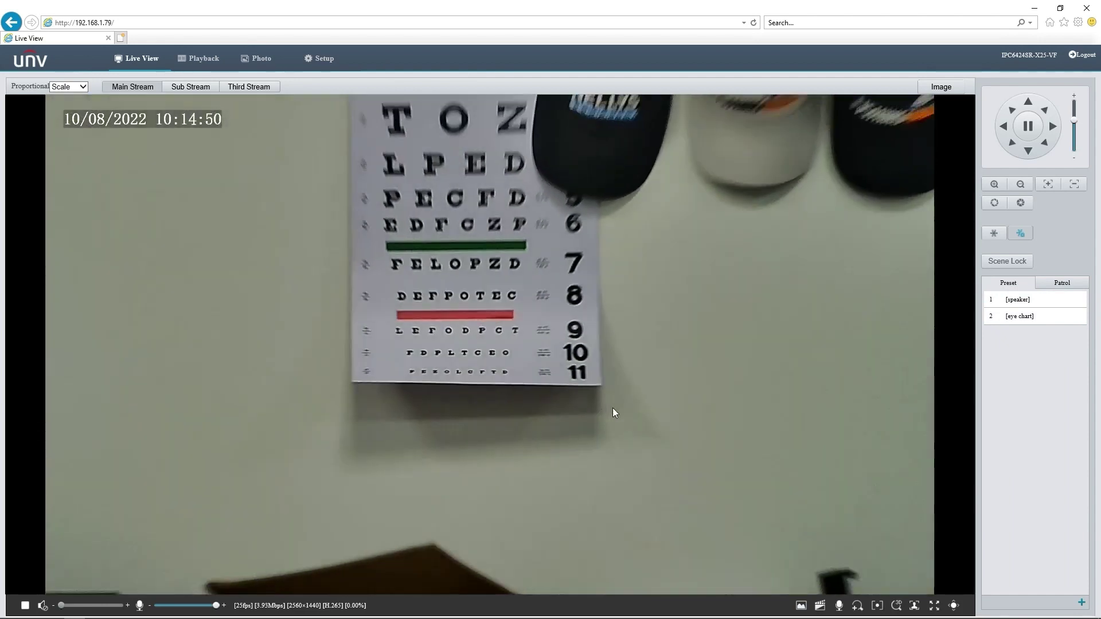
scroll(623, 413, "down", 5)
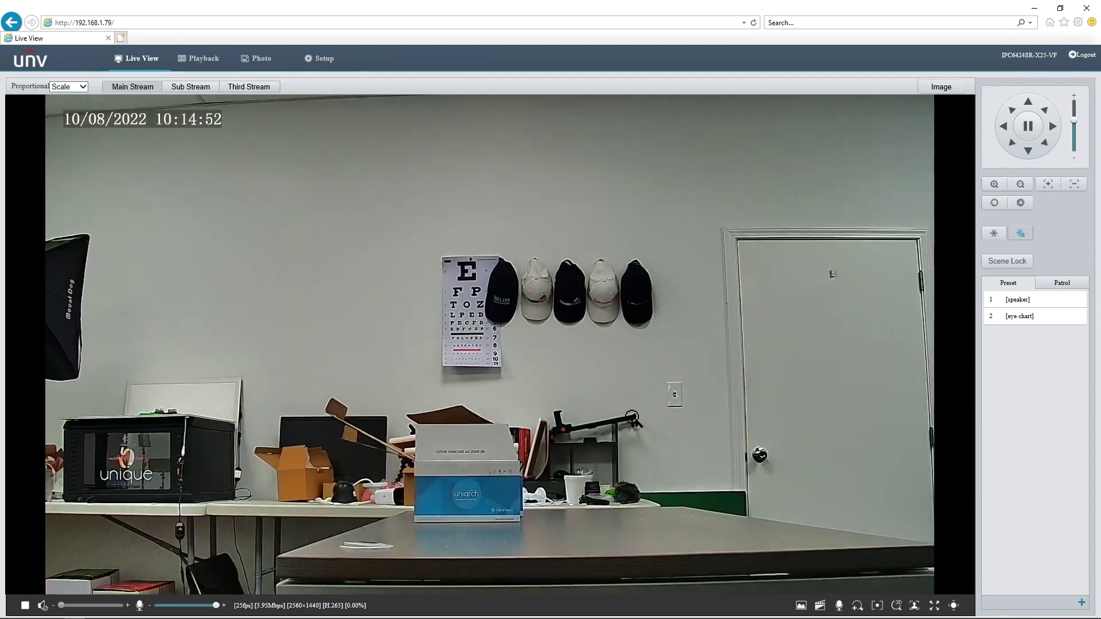
left_click(820, 398)
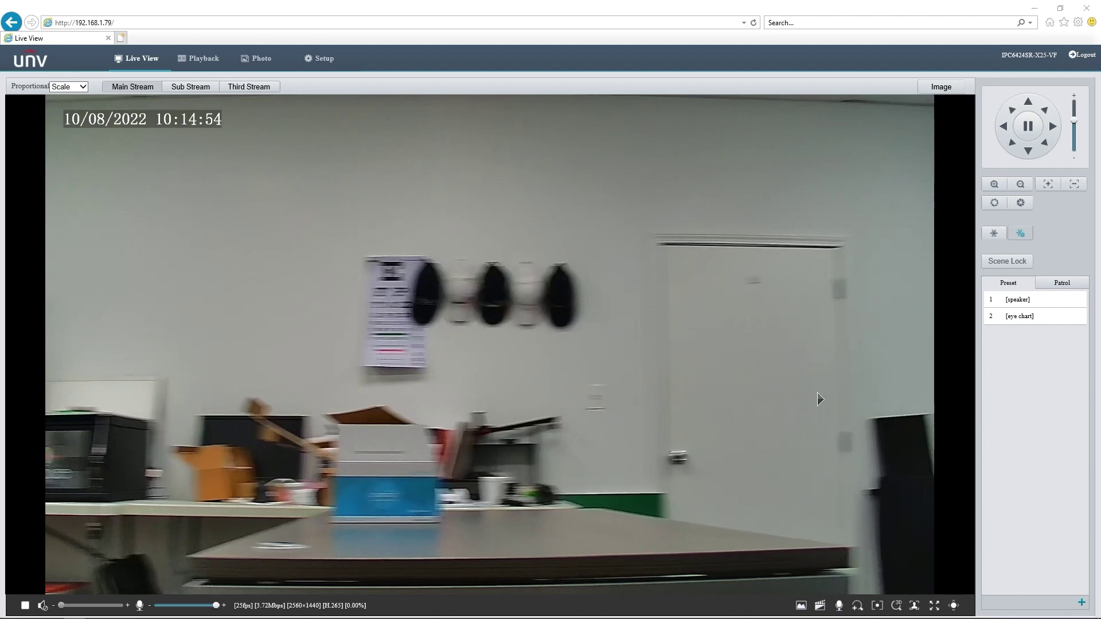
left_click_drag(820, 398, 769, 479)
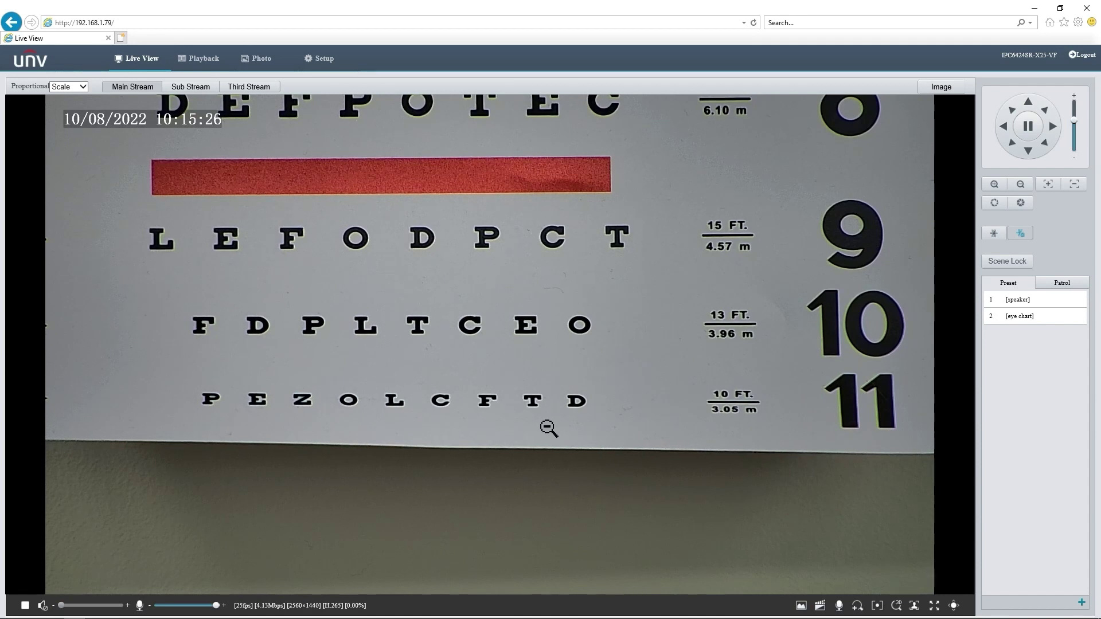
scroll(550, 430, "down", 3)
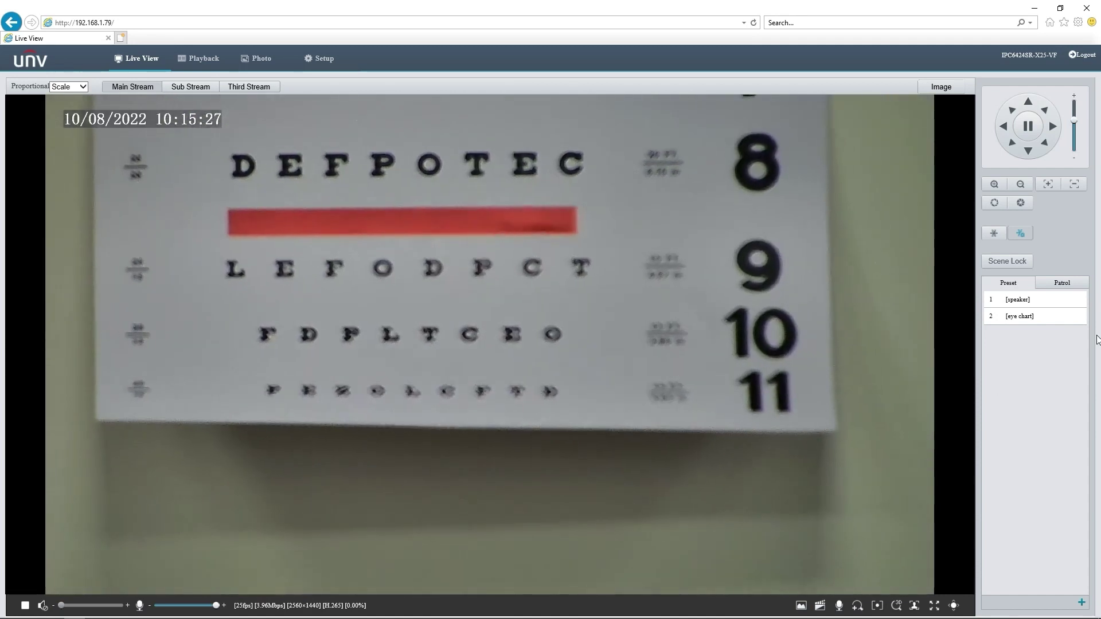
Send the camera to the [speaker] preset, then to the [eye chart] preset.
mouse_move(1053, 317)
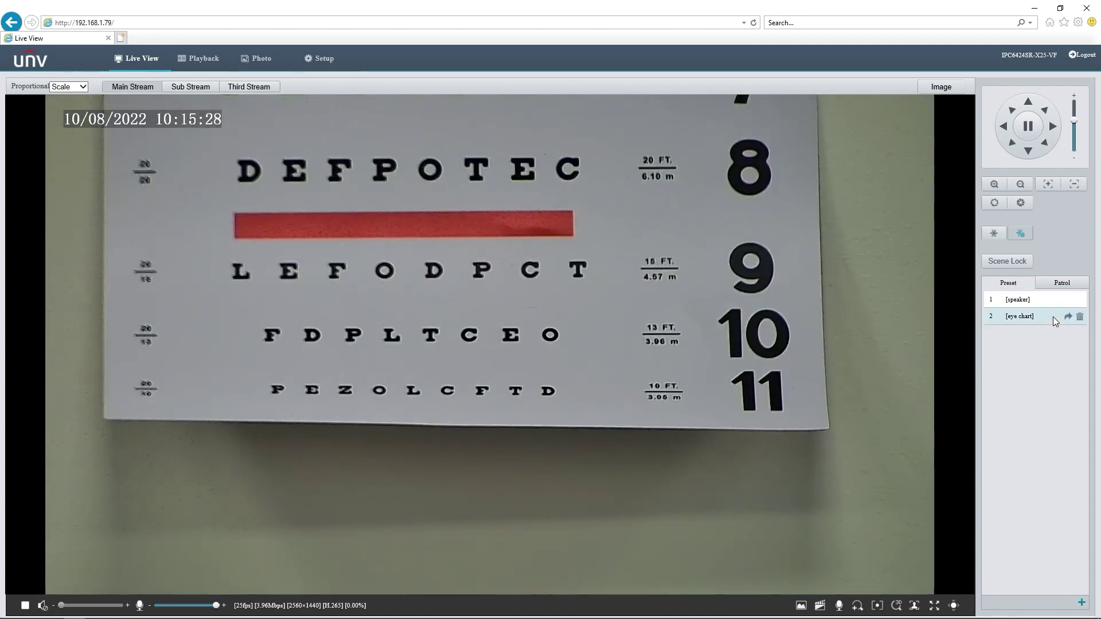
mouse_move(1052, 295)
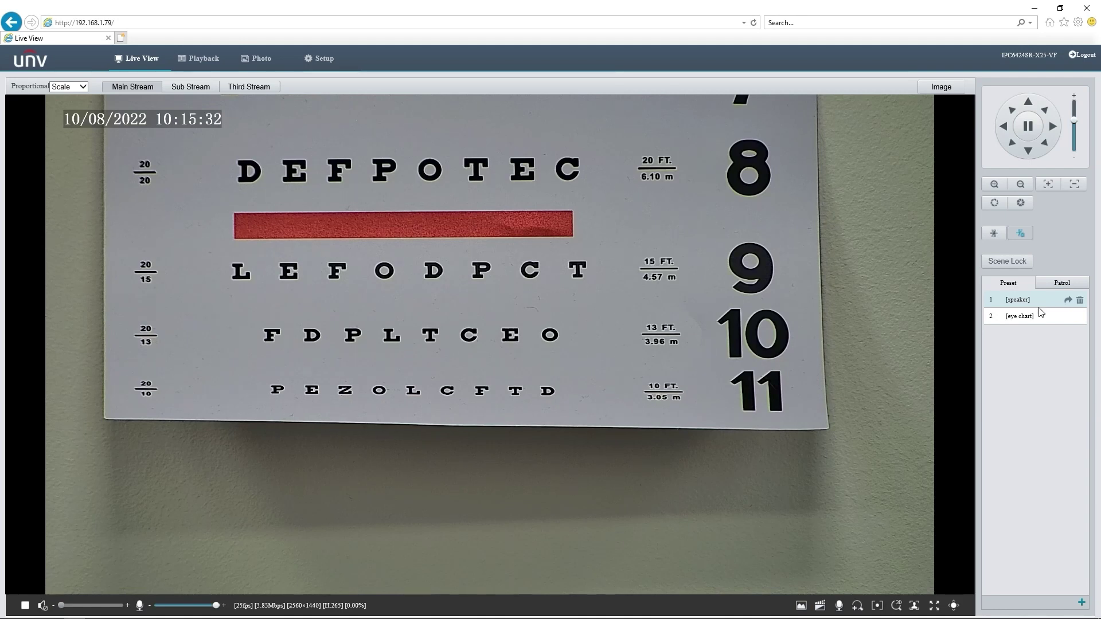
left_click(1066, 301)
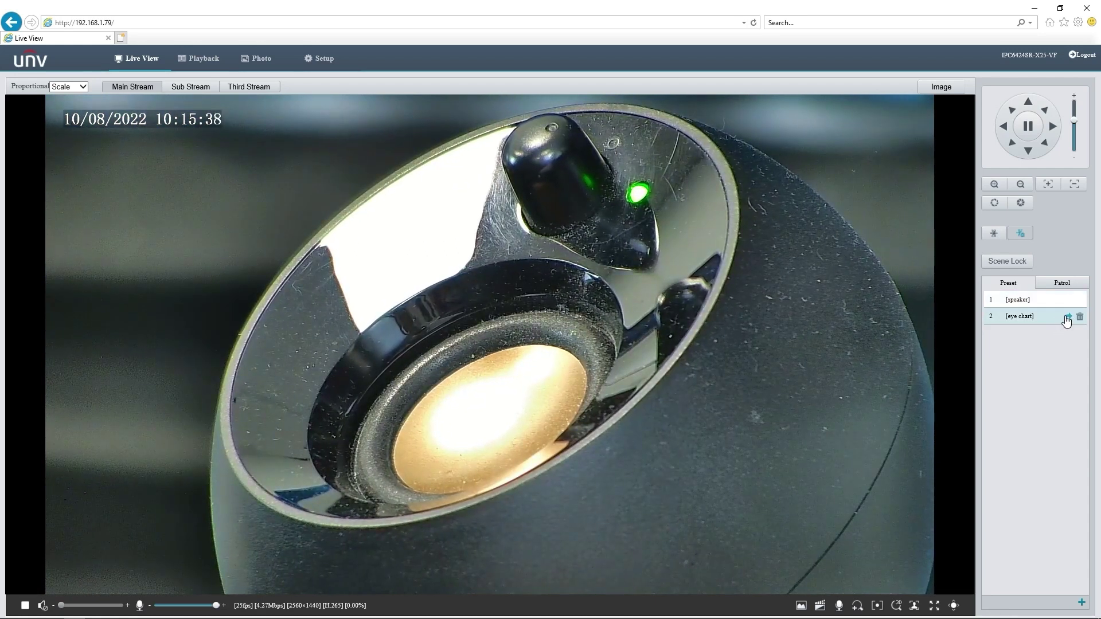
left_click(1066, 318)
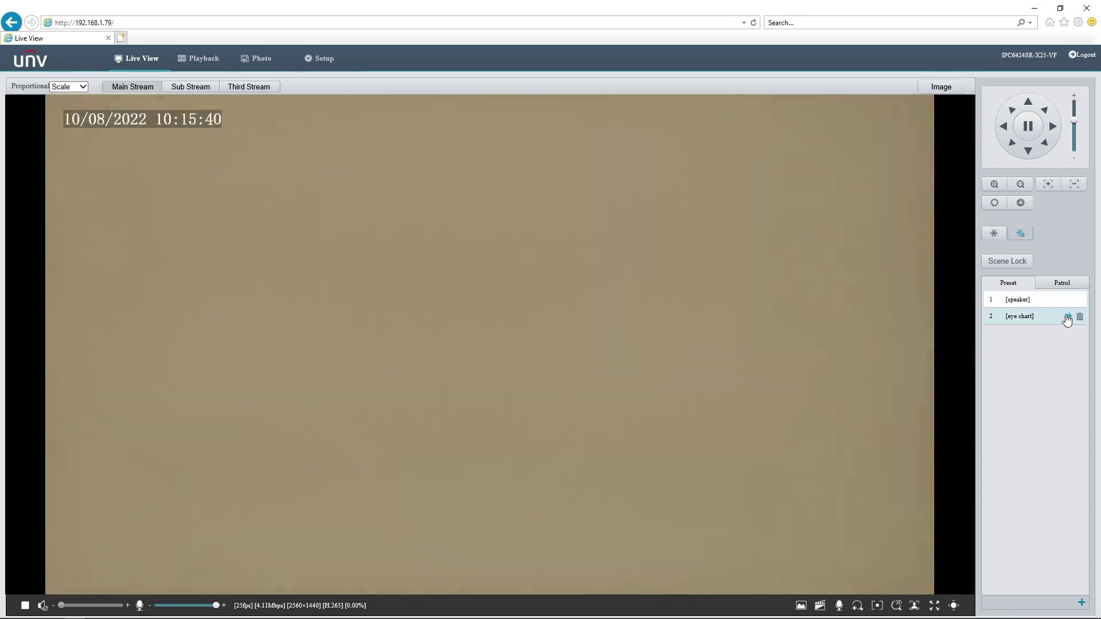
Glance at the Patrol list, return to Presets, and go back to the Setup pages.
left_click(1059, 285)
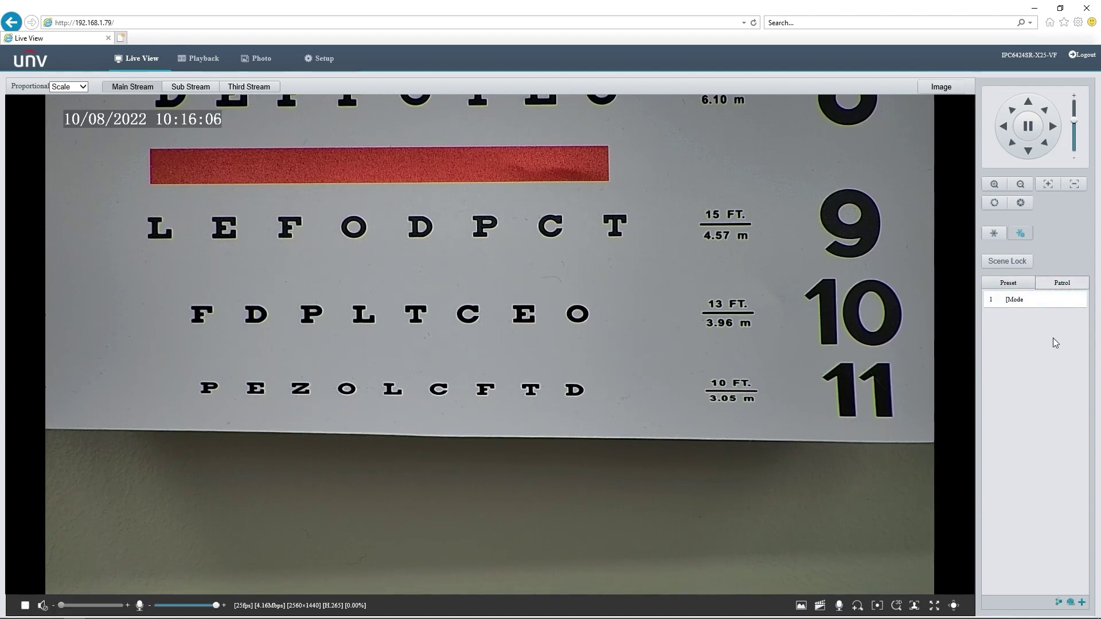
left_click(1008, 283)
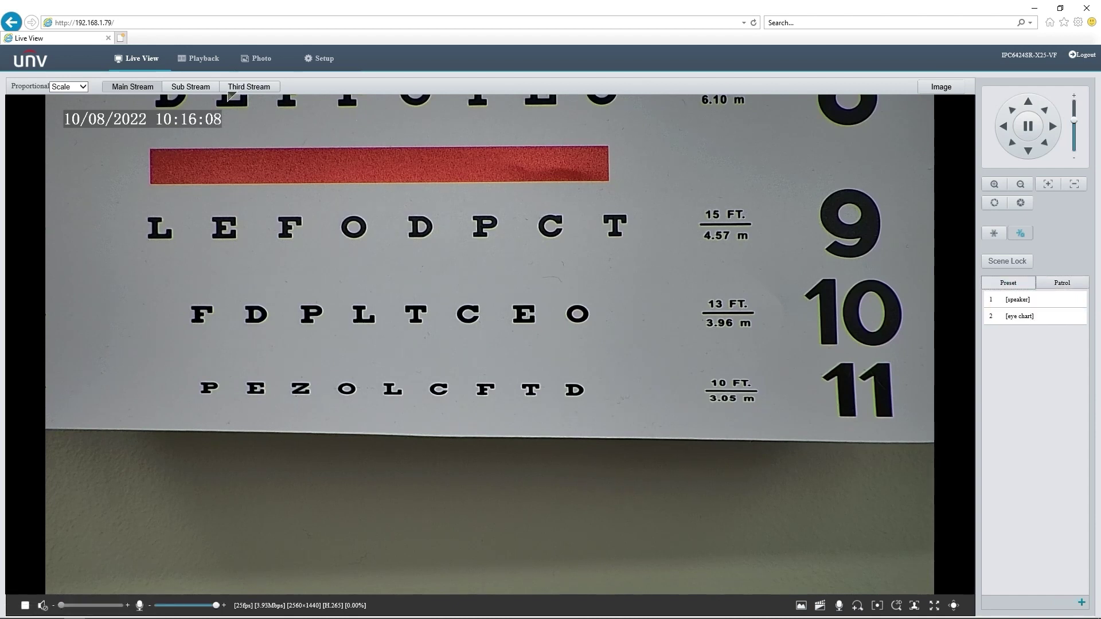
left_click(320, 58)
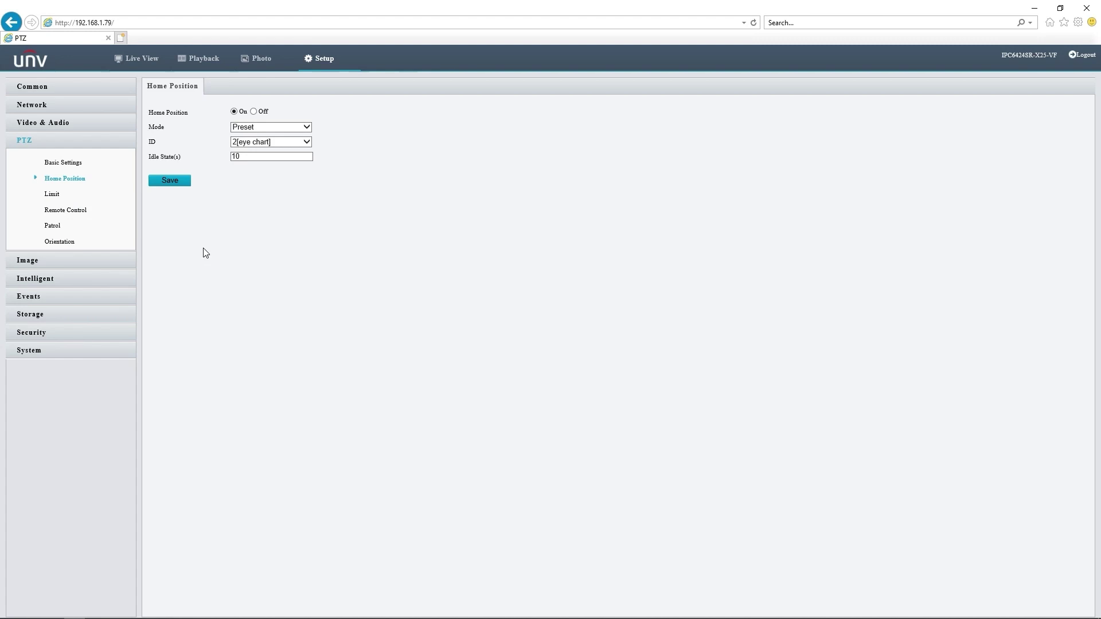
Reset the home position preset ID to [None], save, and open the PTZ Limit page.
left_click(265, 143)
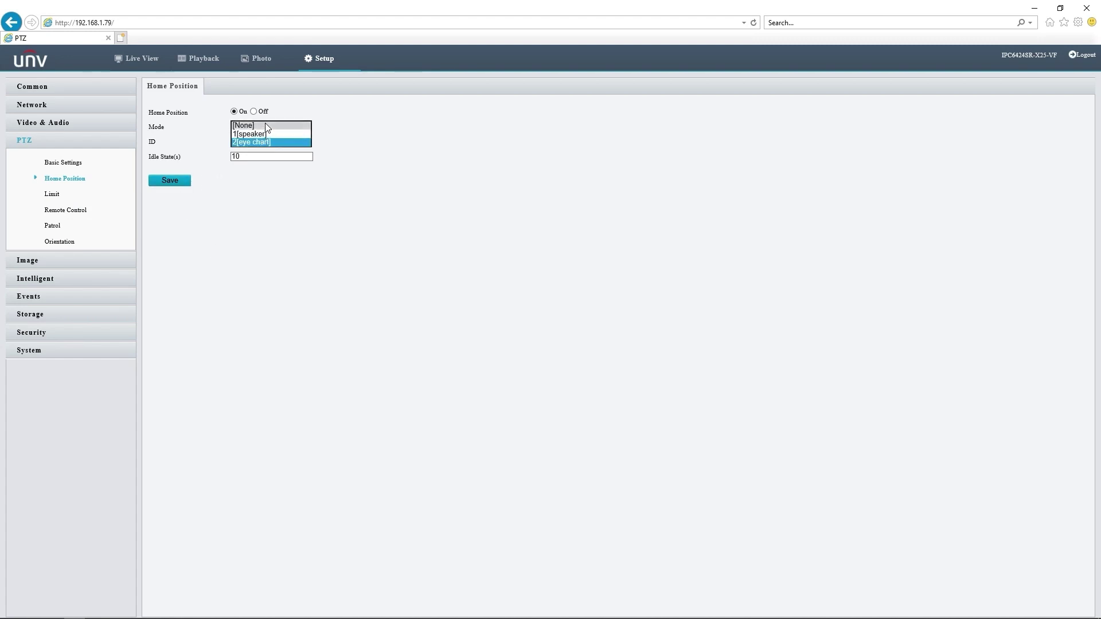
left_click(266, 125)
left_click(173, 181)
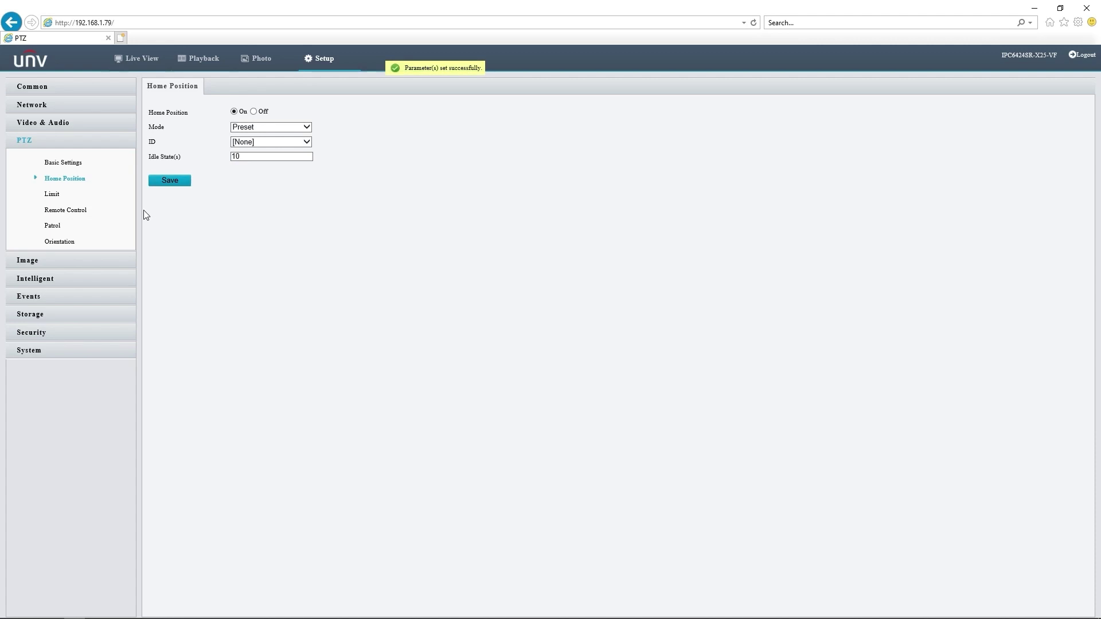
left_click(61, 196)
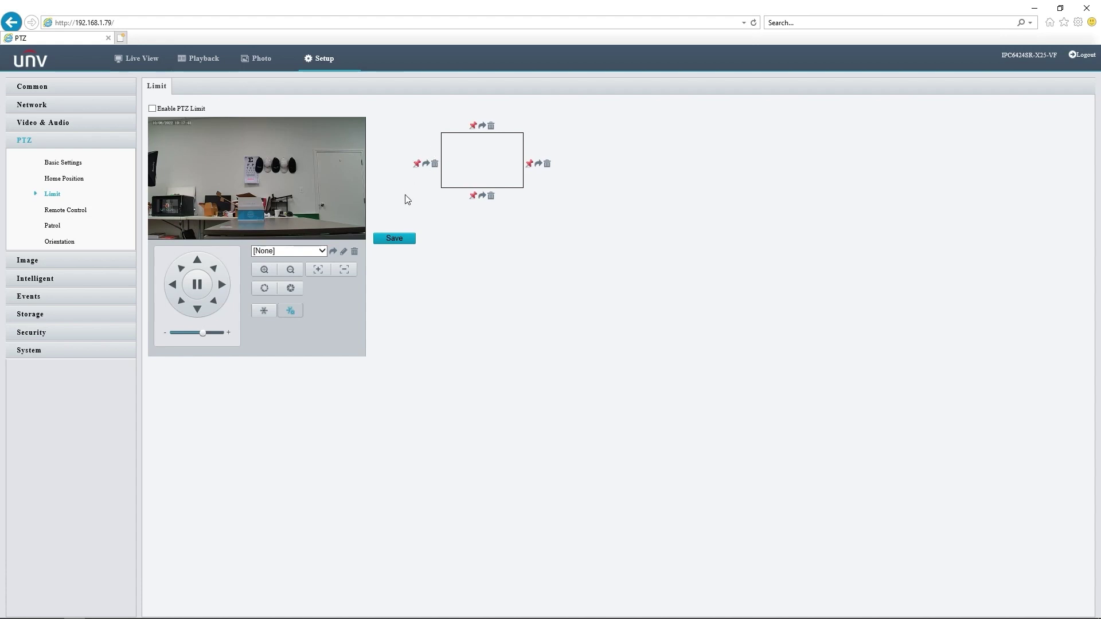
Open PTZ Remote Control, showing it Off with listener port 10008 and address code 1.
left_click(61, 212)
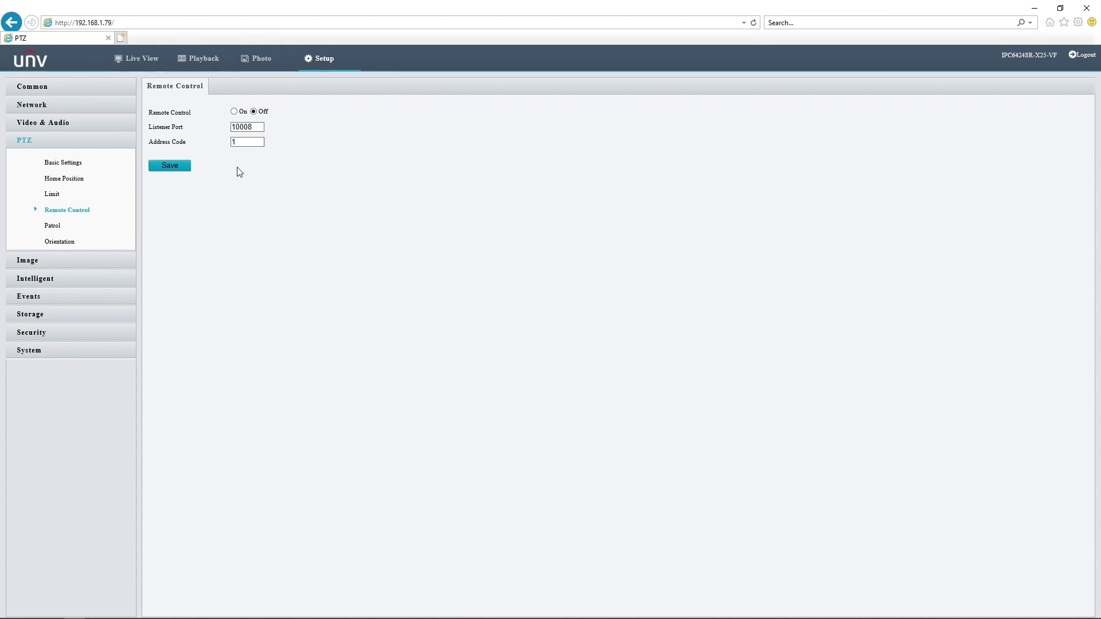
In PTZ Orientation, choose Manual mode and set the current camera direction as north.
left_click(54, 226)
left_click(66, 242)
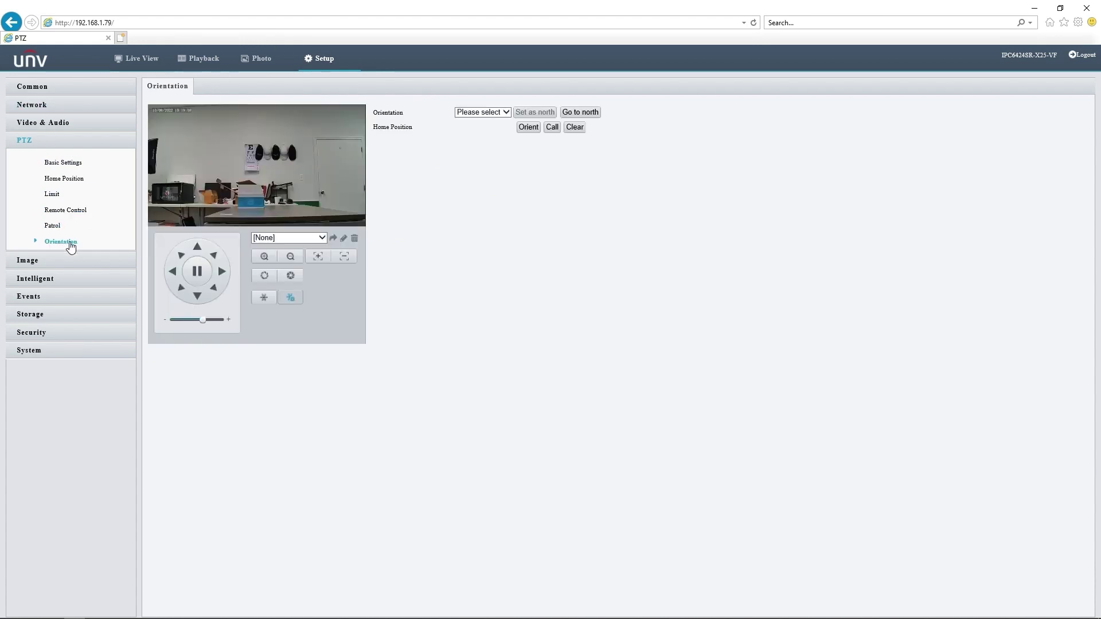
left_click(174, 270)
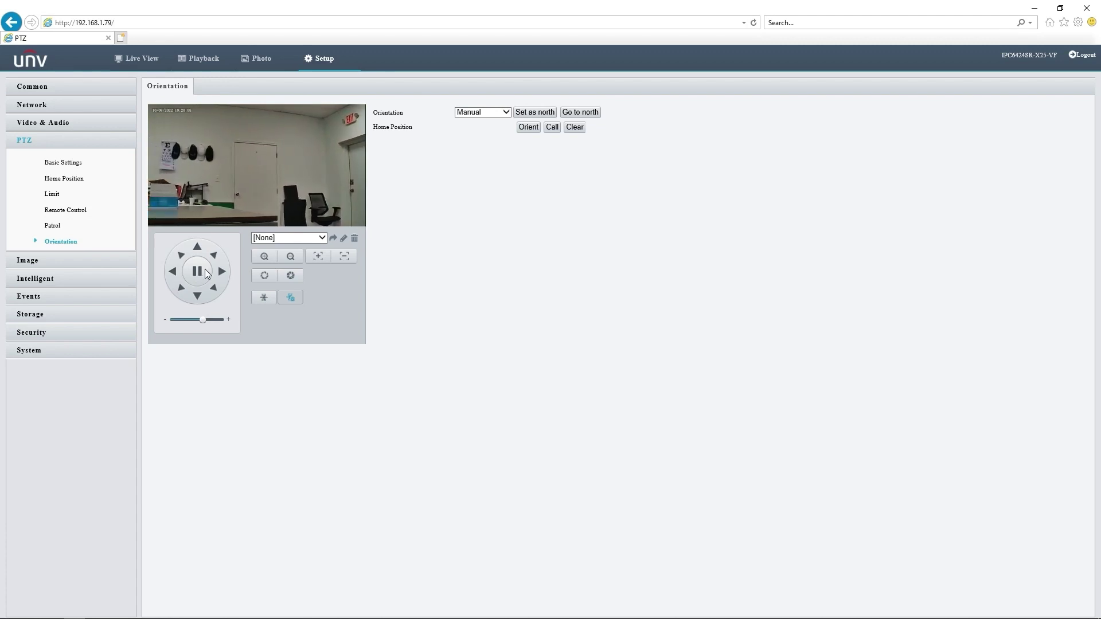
left_click(483, 111)
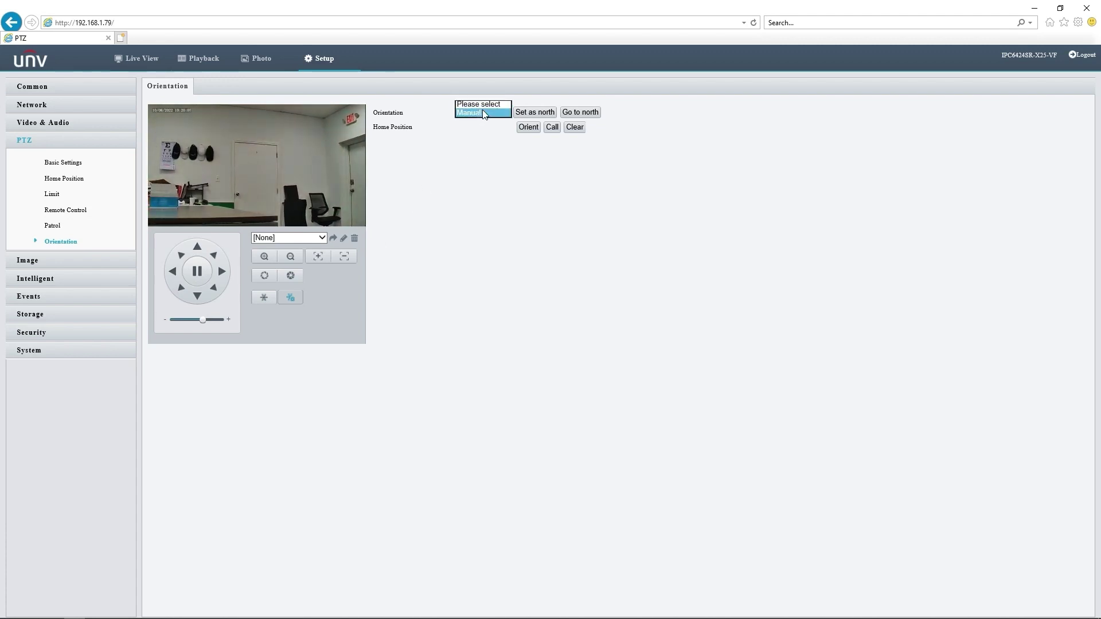
left_click(483, 109)
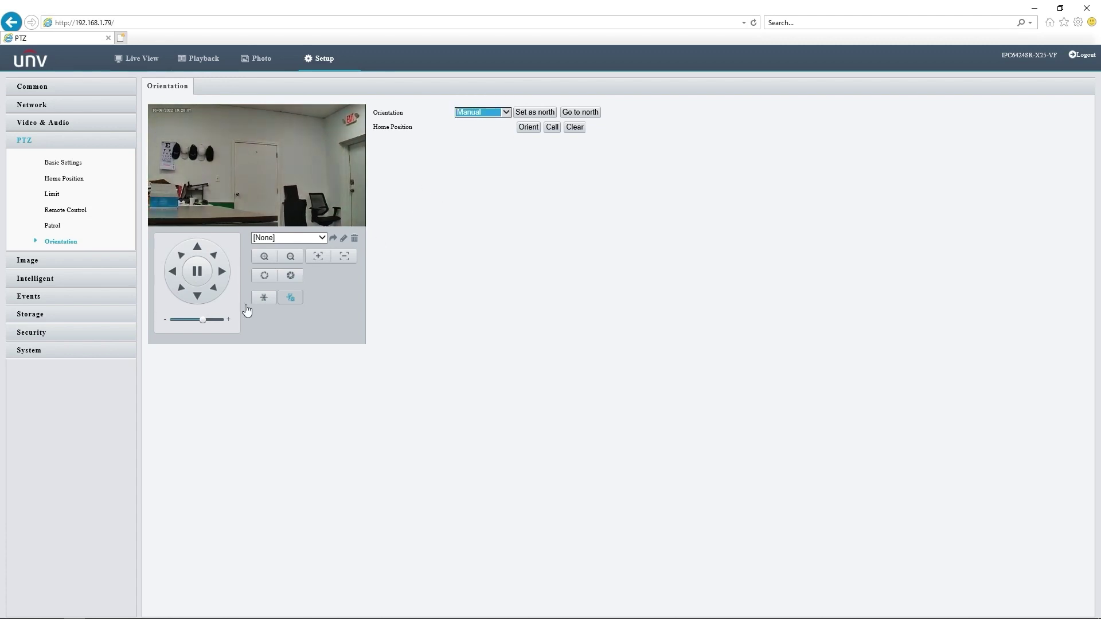
left_click(534, 113)
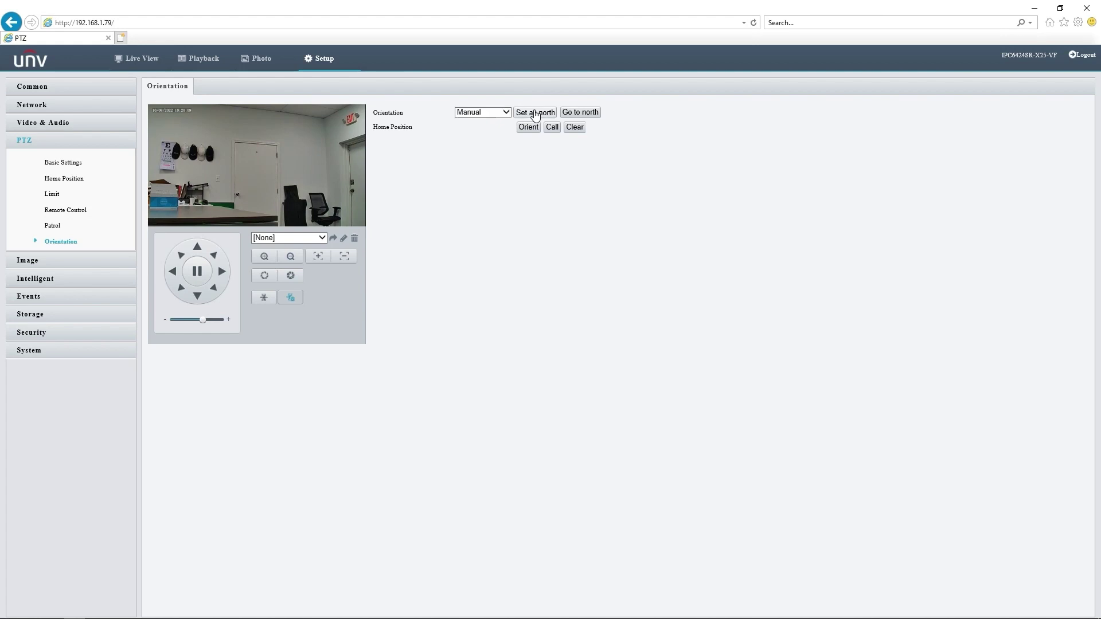
Pan left and tilt down, then send the camera back to north.
left_click(170, 272)
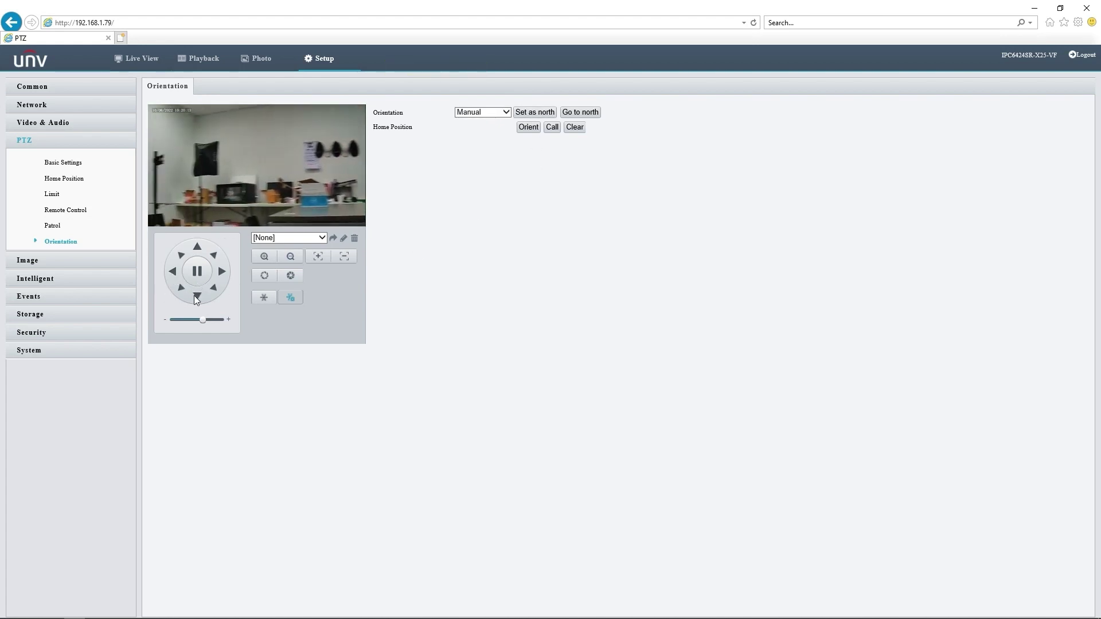
left_click(194, 296)
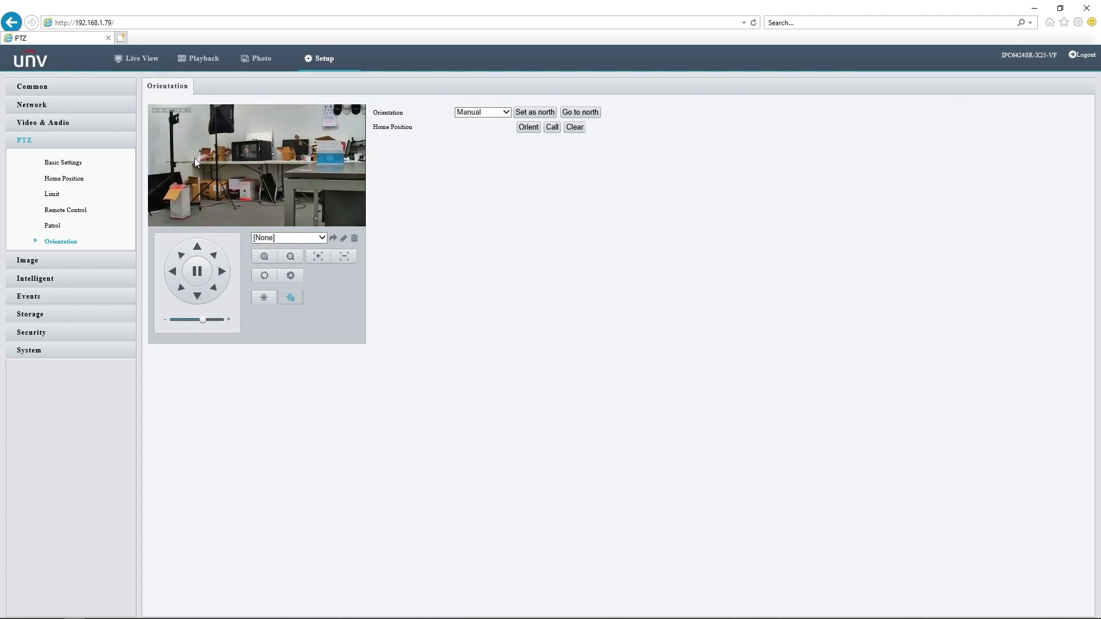
left_click(576, 115)
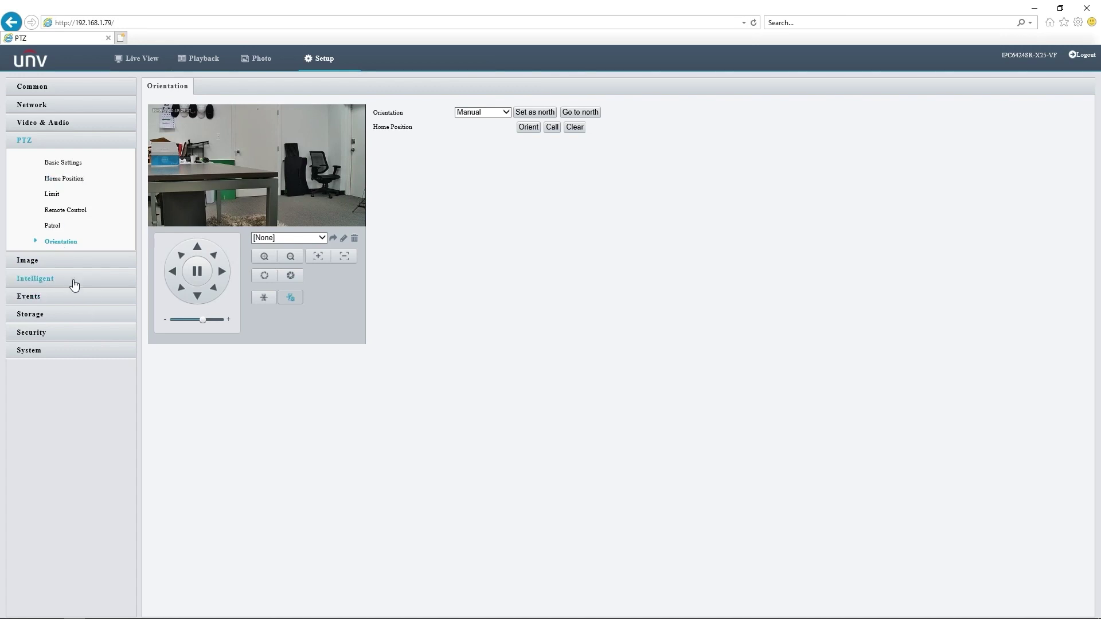
Go to Intelligent to list Cross Line, Face Detection, People Flow Counting and Auto Tracking.
left_click(75, 281)
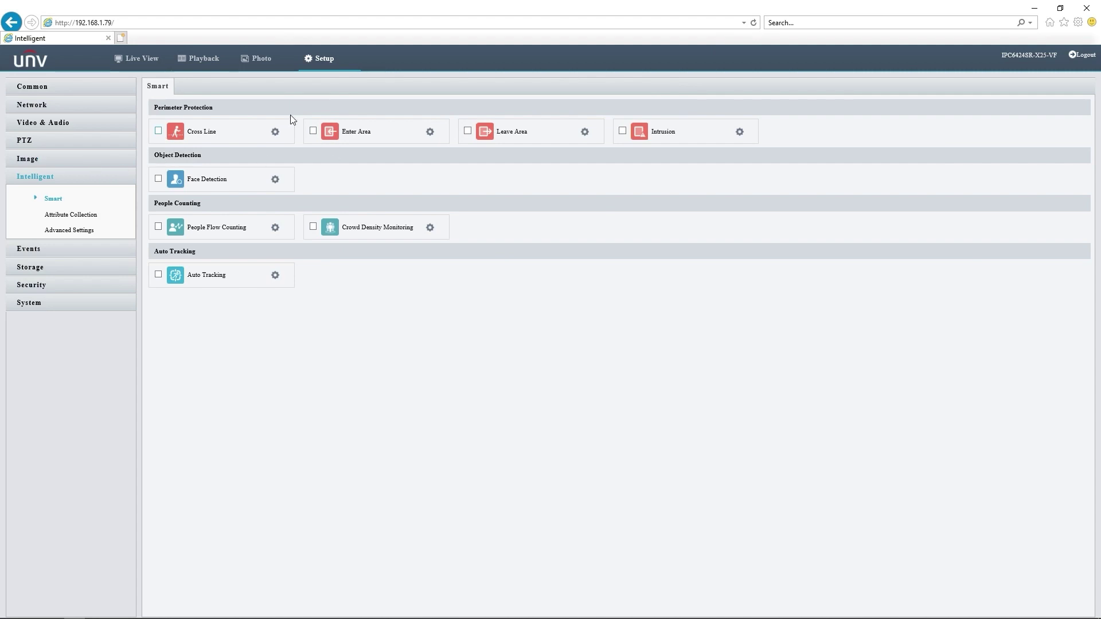
Enable Cross Line Detection and drag Rule1's line to the middle of the view.
left_click(275, 133)
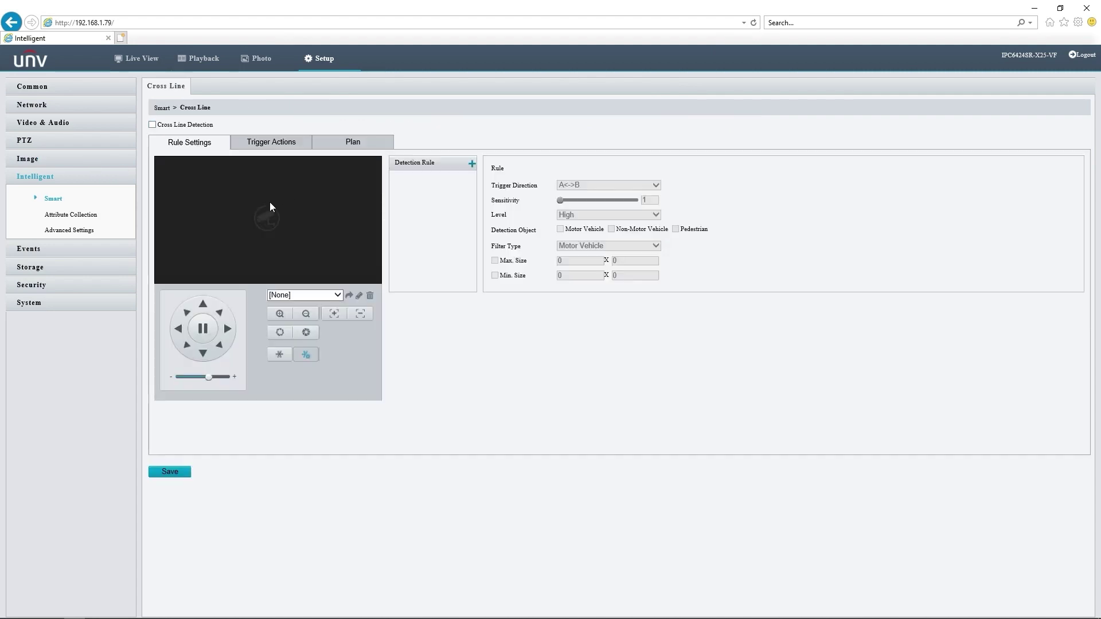
left_click(153, 125)
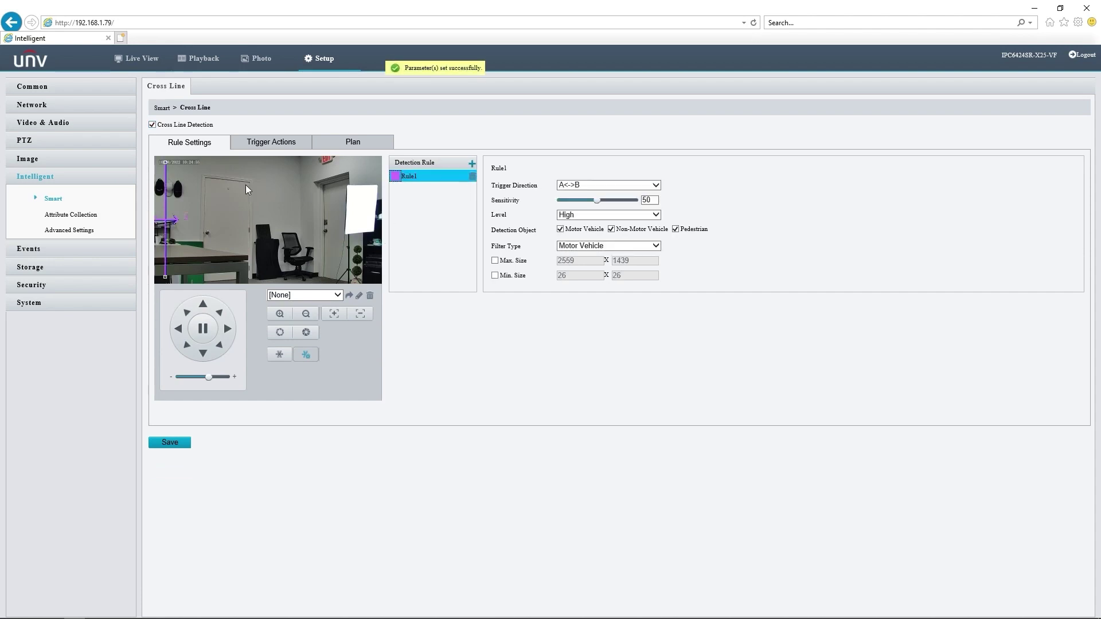
left_click_drag(166, 220, 263, 216)
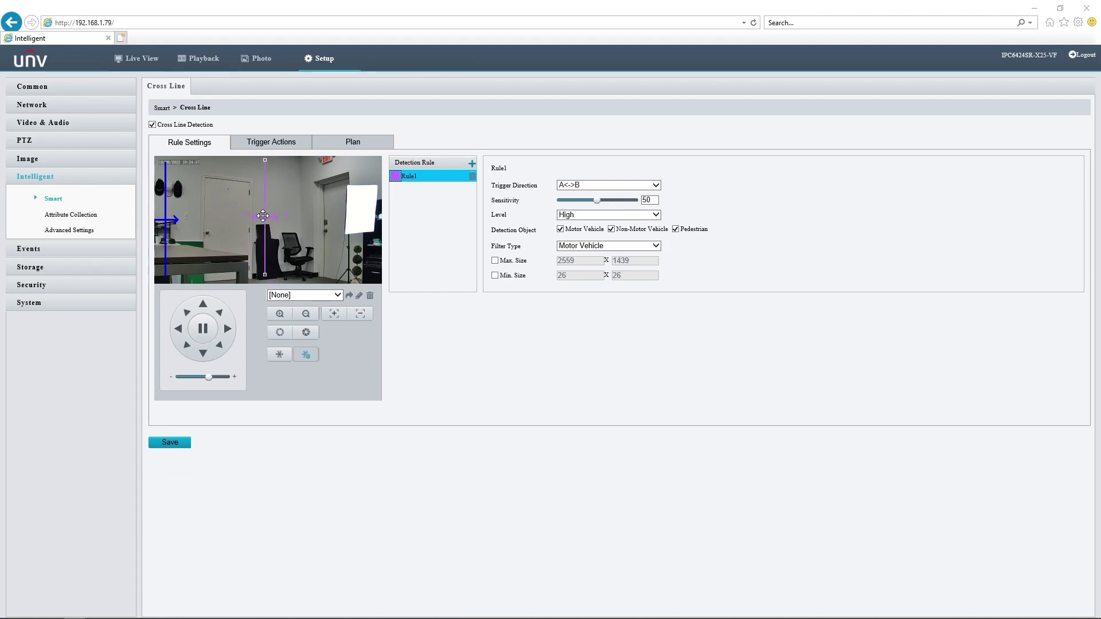
left_click_drag(264, 160, 274, 162)
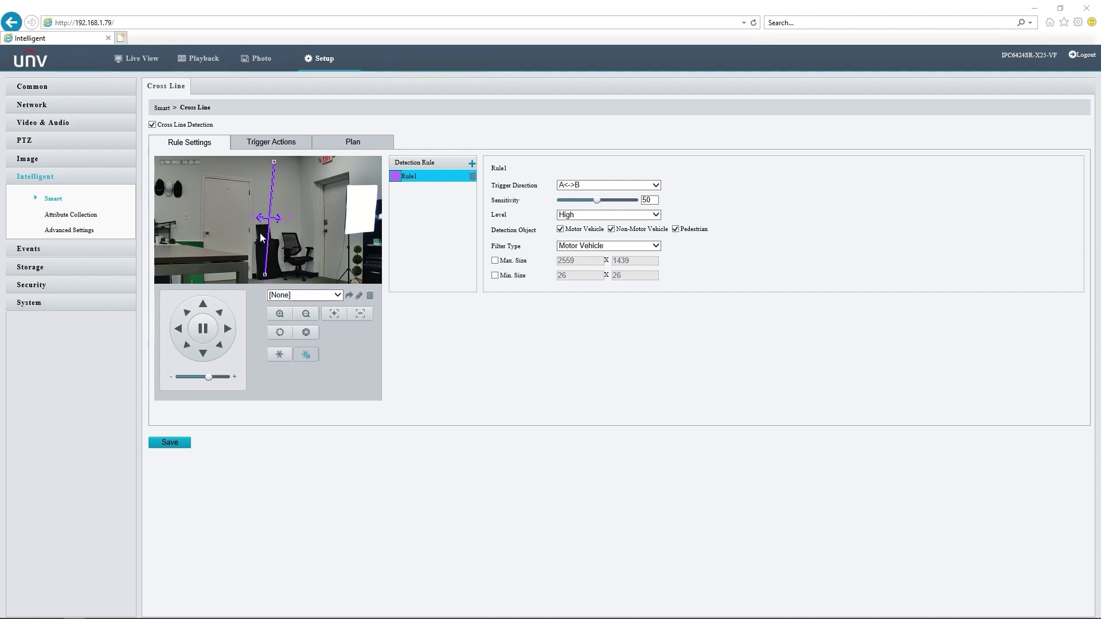
Set the cross line Trigger Direction to A<->B and save the rule.
left_click(609, 186)
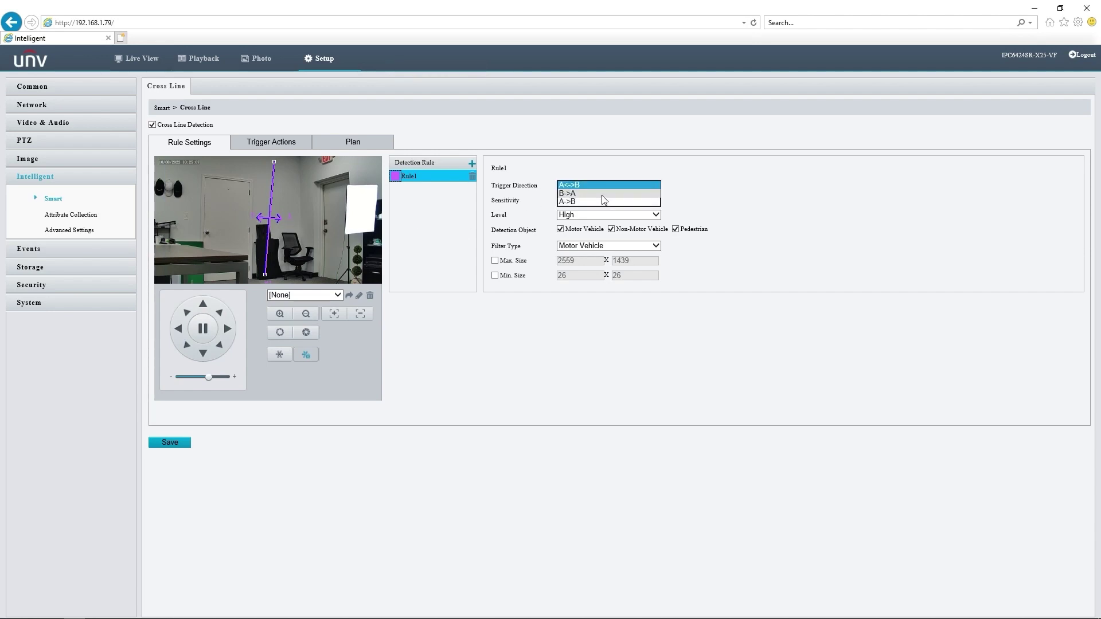
left_click(604, 195)
left_click(183, 445)
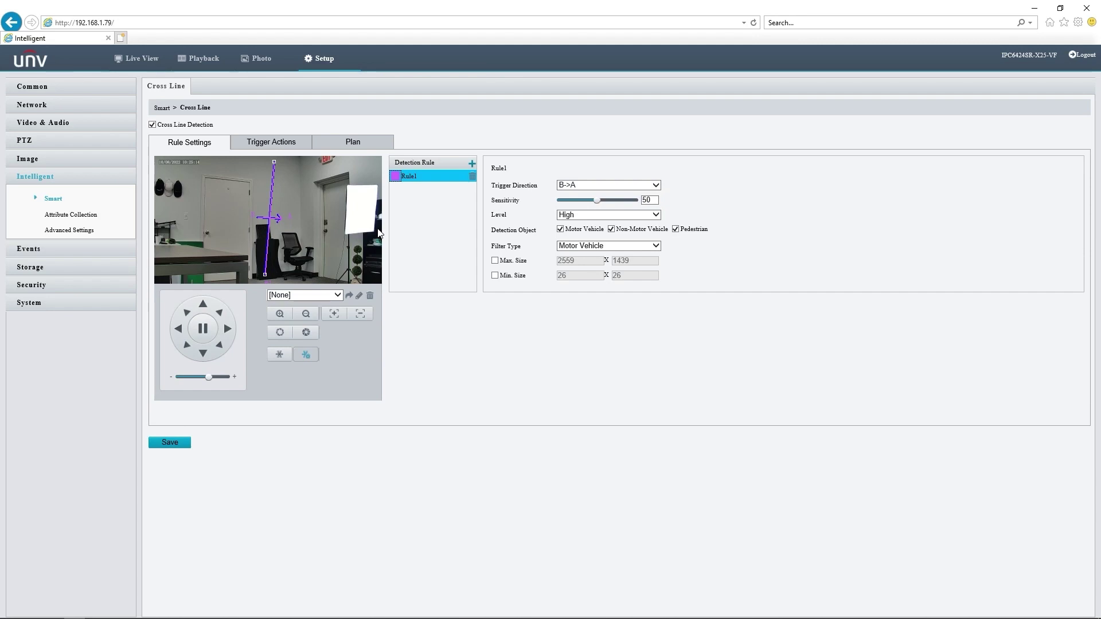
left_click(604, 186)
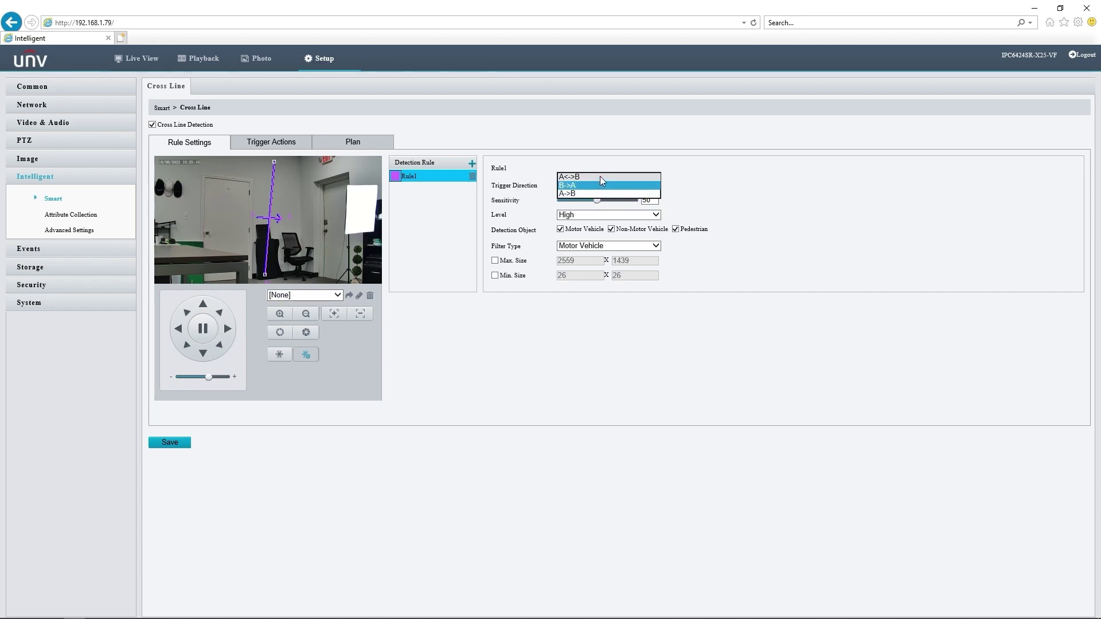
left_click(600, 177)
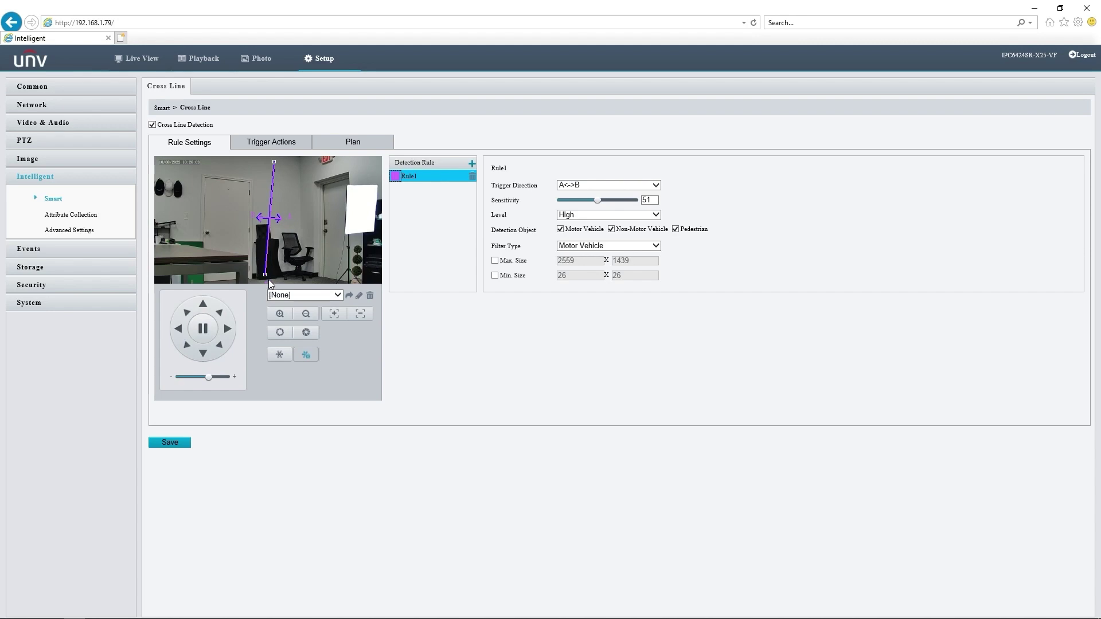
left_click(182, 441)
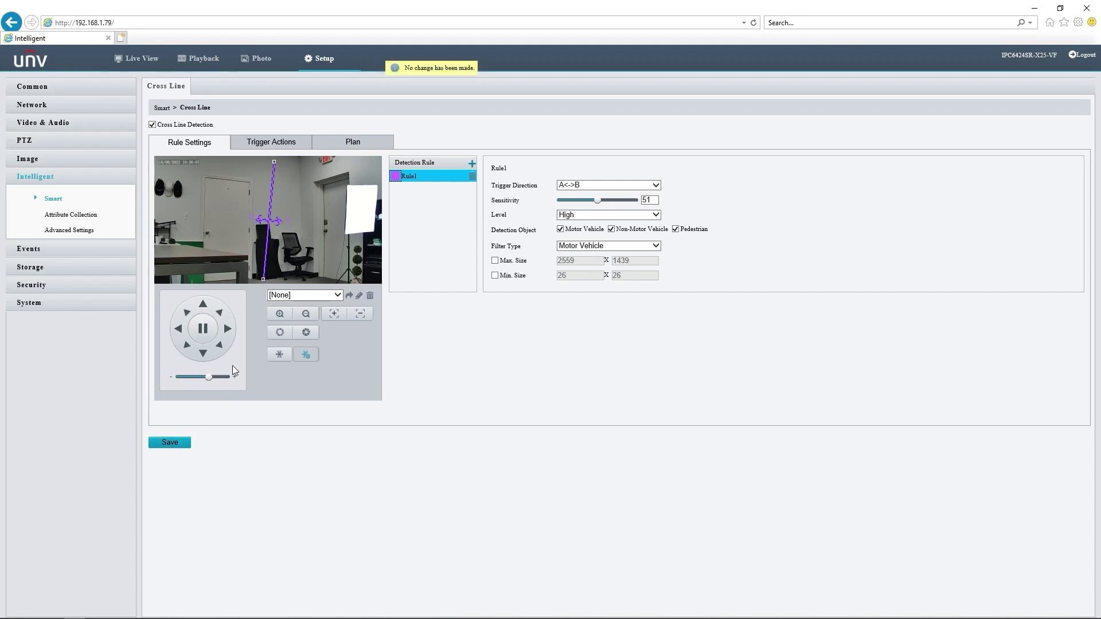
Watch the blue cross line on the live video, then go back to Setup.
left_click(138, 59)
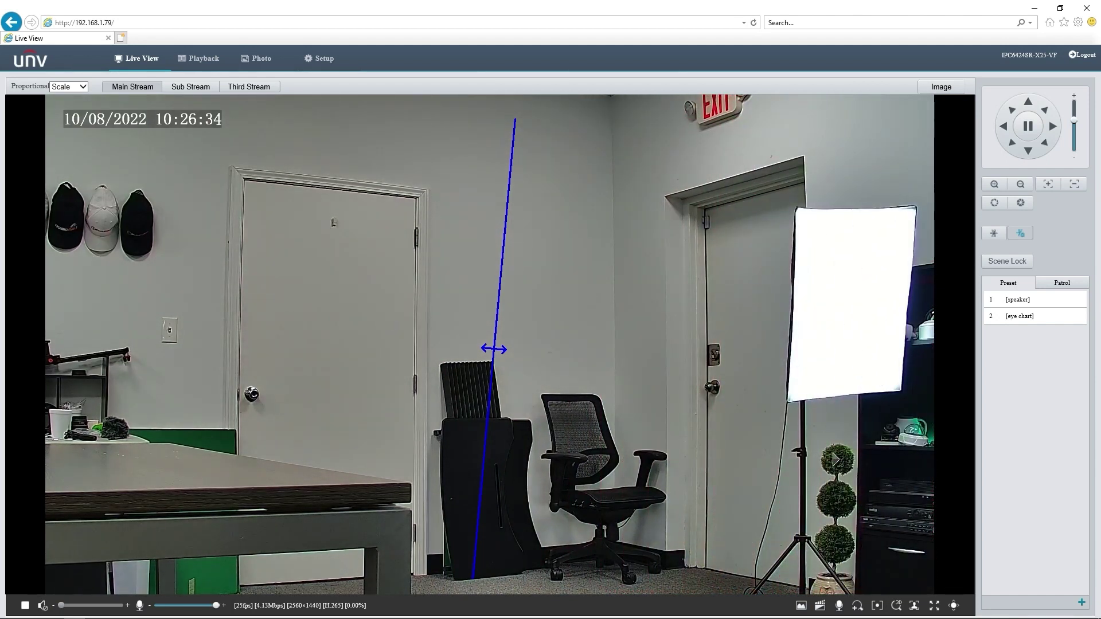
left_click(318, 58)
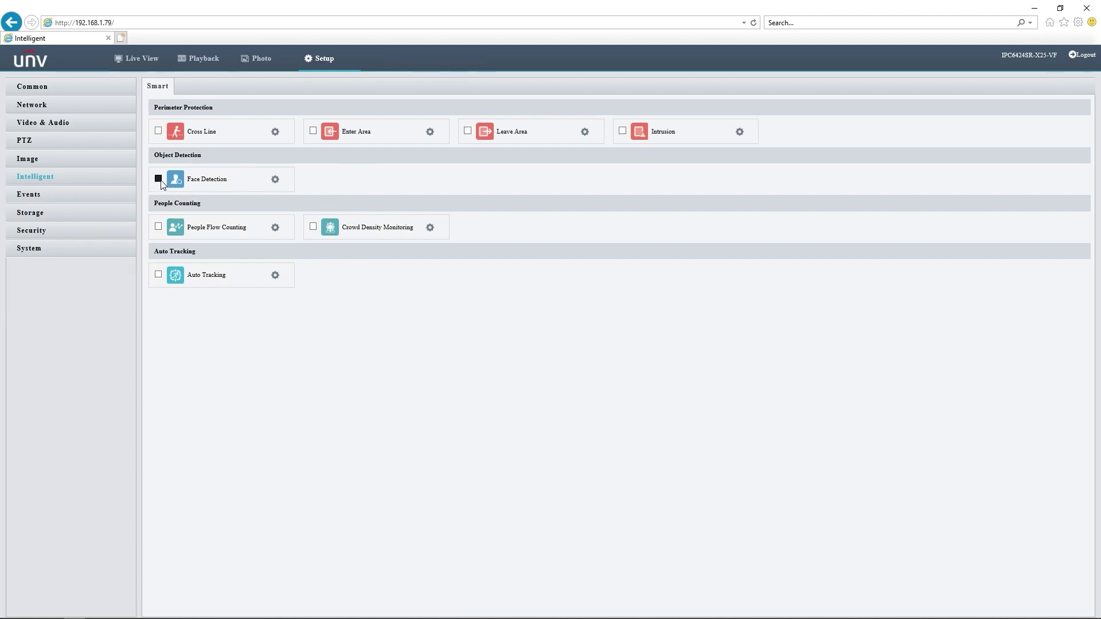
Turn on Face Detection and bring up its Masked Area settings.
left_click(161, 181)
left_click(276, 179)
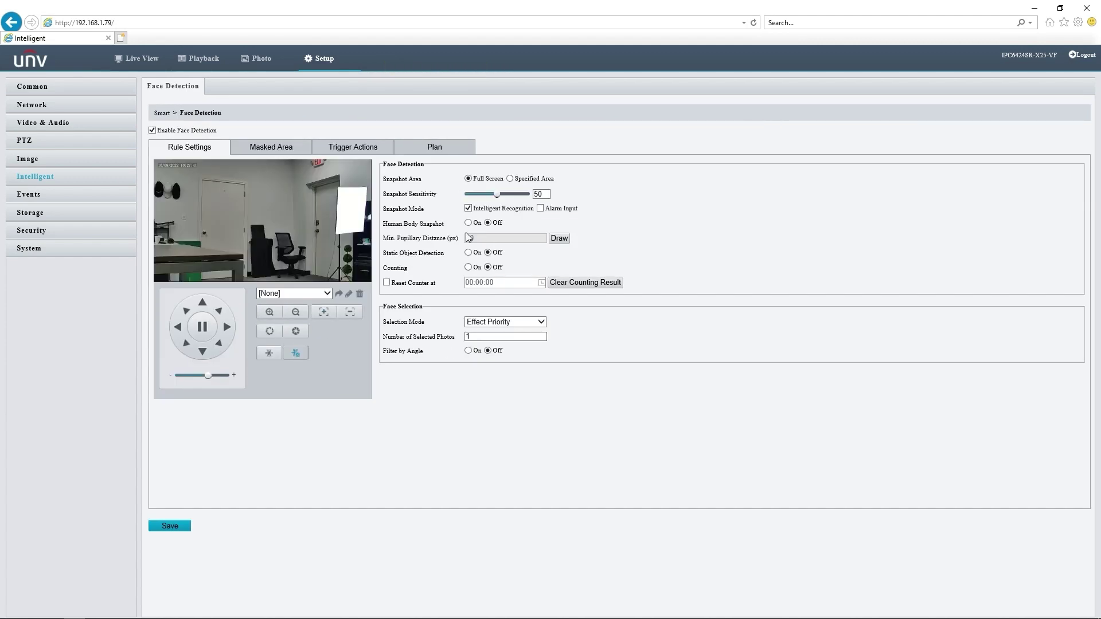
left_click(285, 151)
Reshape the Rule1 mask polygon over the wall, save it, and switch to Live View.
left_click_drag(214, 205, 218, 213)
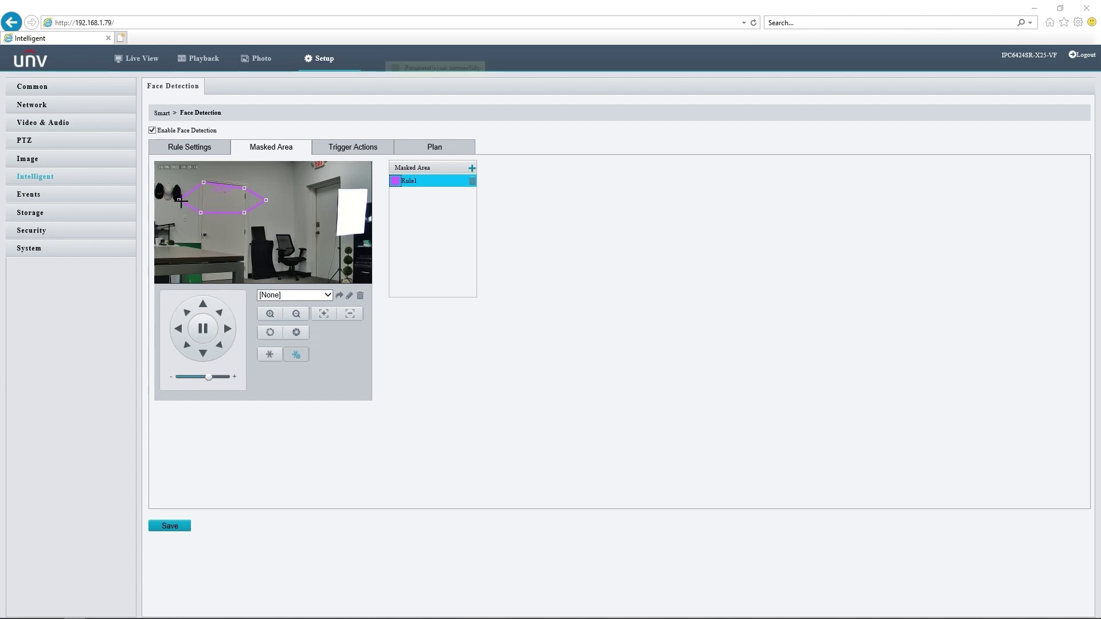
left_click_drag(179, 200, 200, 248)
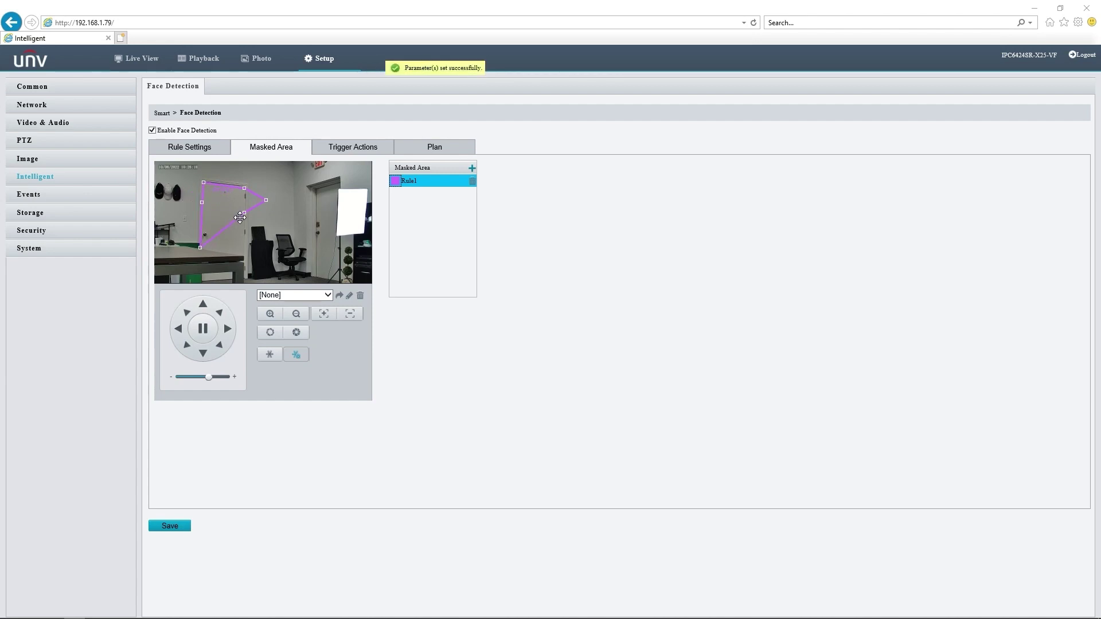
left_click_drag(245, 213, 247, 256)
left_click_drag(266, 200, 246, 213)
left_click(183, 527)
left_click(129, 58)
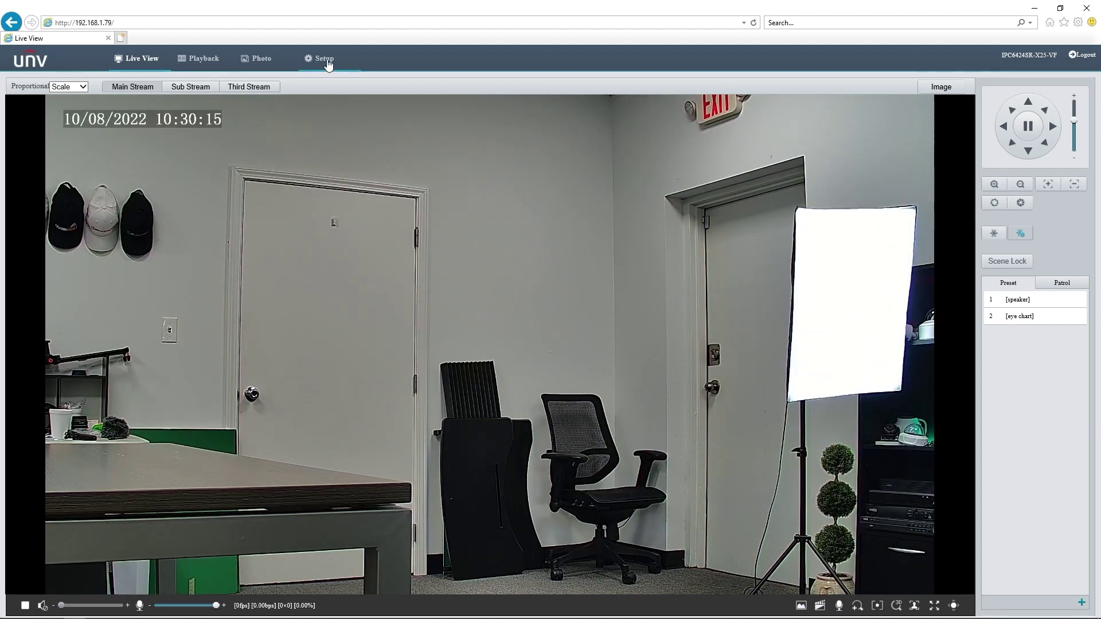
Turn off Face Detection and turn on Auto Tracking, showing its settings.
left_click(331, 67)
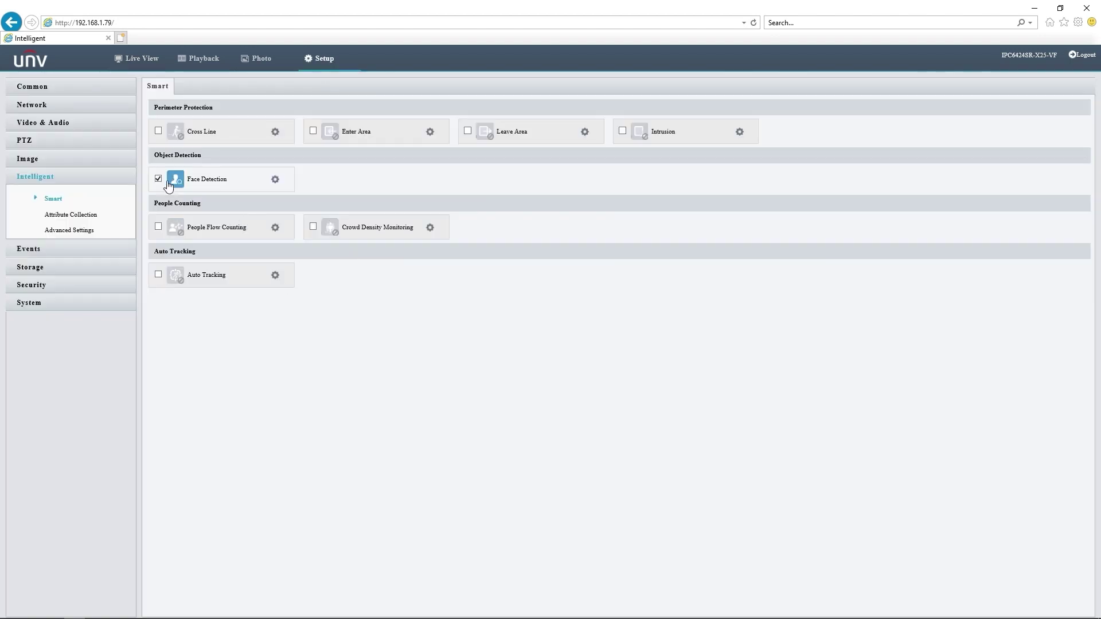
left_click(158, 178)
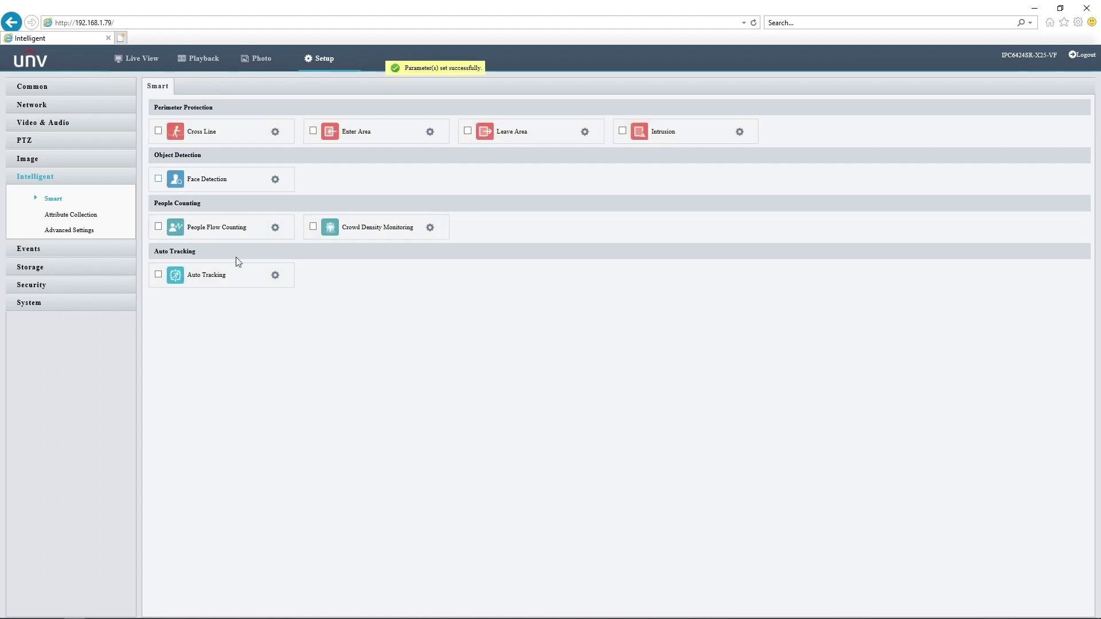
left_click(158, 274)
left_click(276, 276)
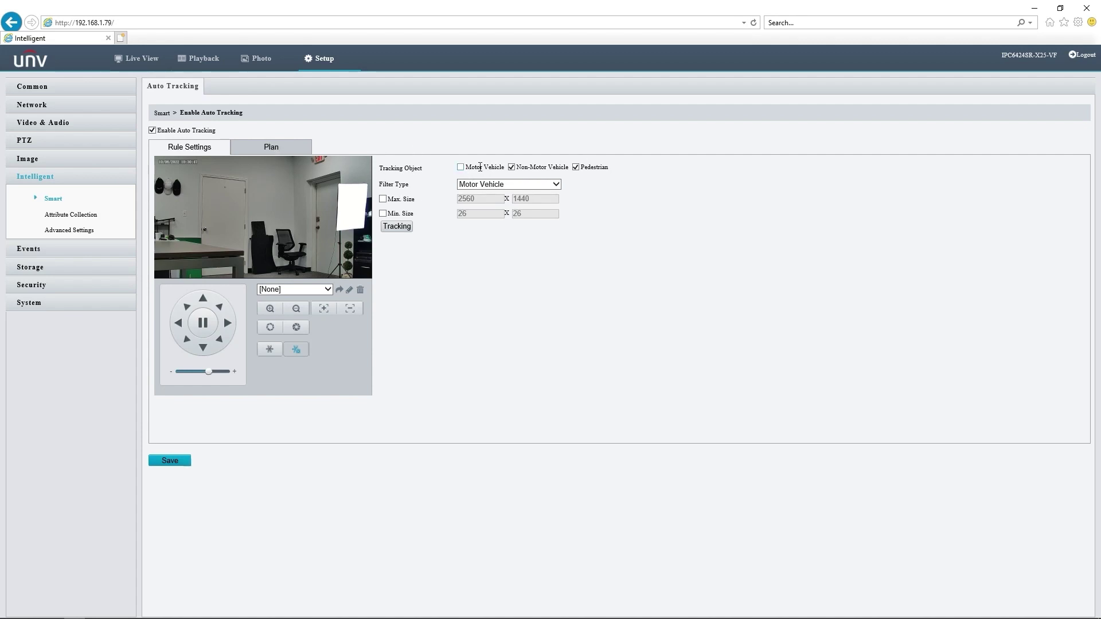
Uncheck Non-Motor Vehicle so Auto Tracking follows pedestrians only.
left_click(512, 168)
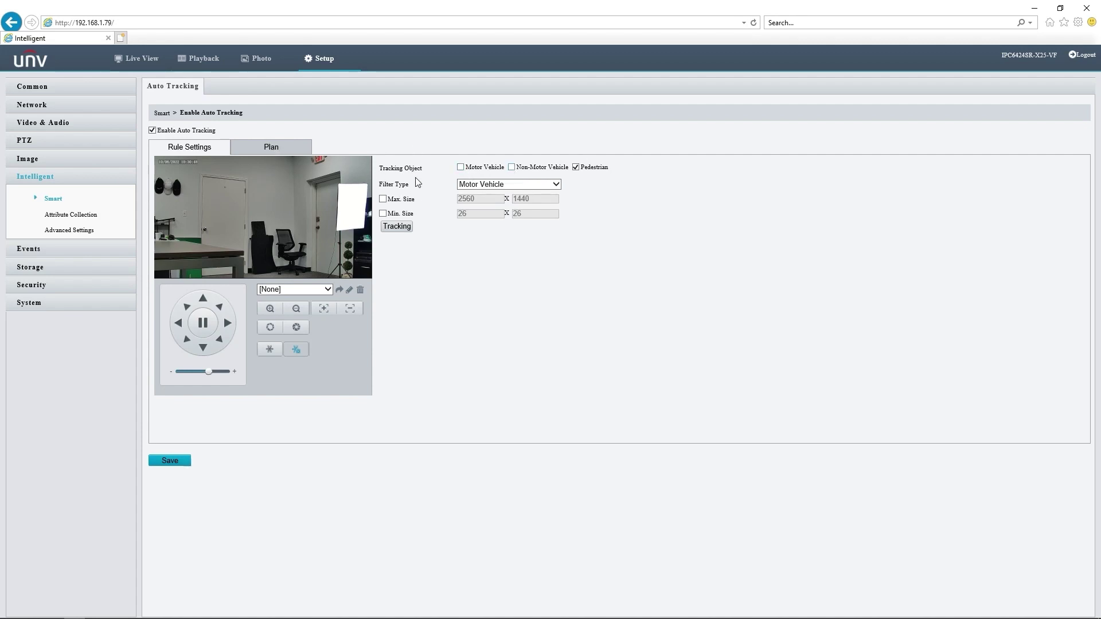
left_click(266, 146)
left_click(211, 151)
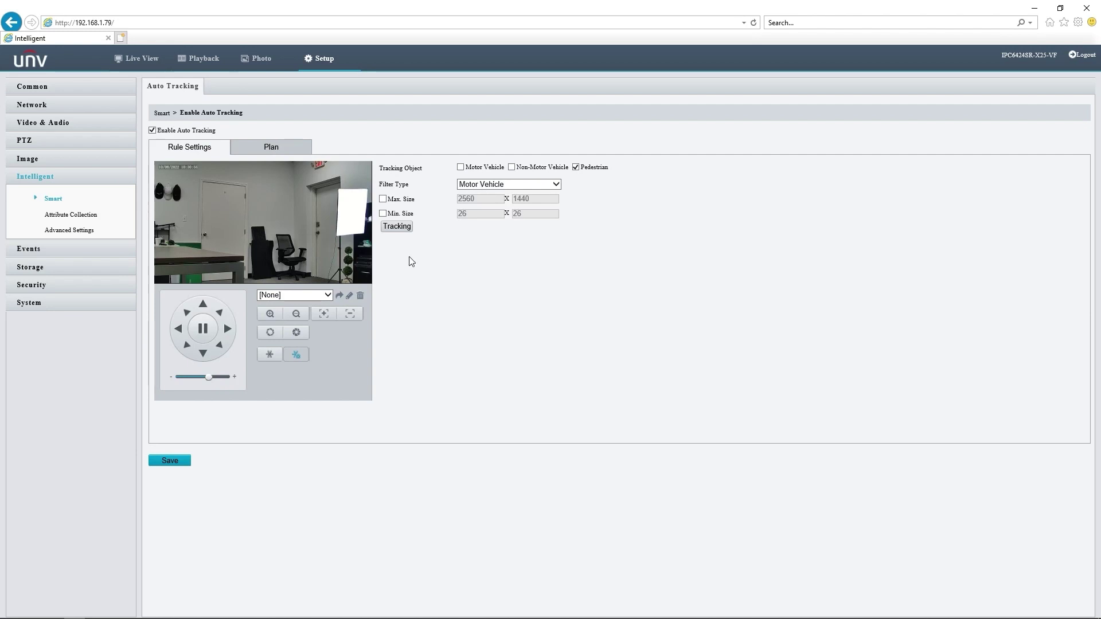
Set Filter Type to Pedestrian and save, then re-check Motor and Non-Motor Vehicle.
left_click(499, 184)
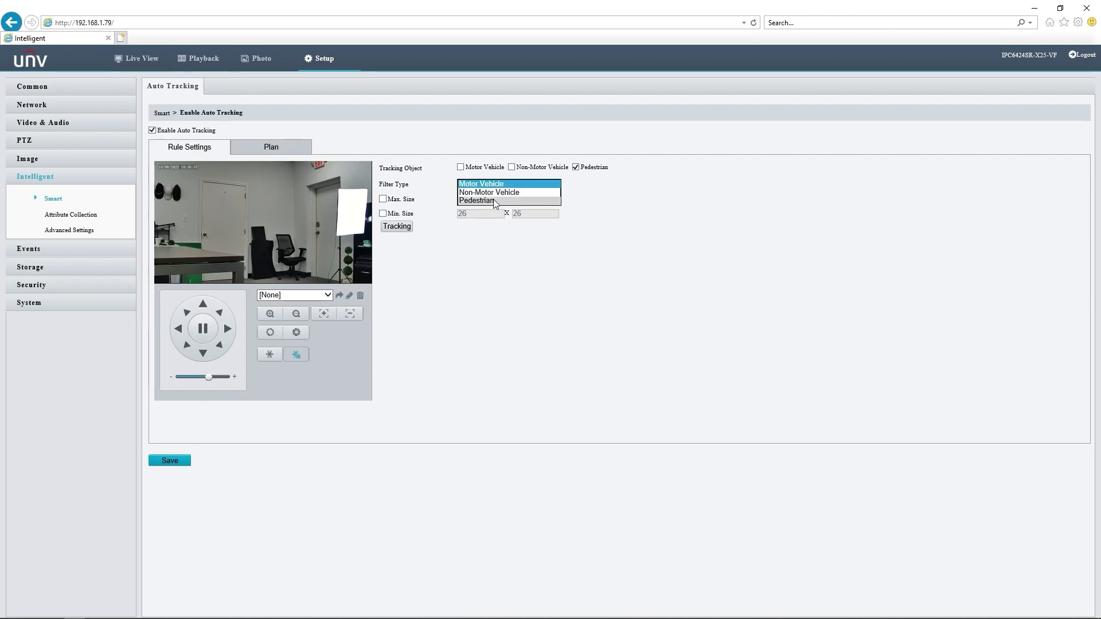
left_click(468, 205)
left_click(166, 462)
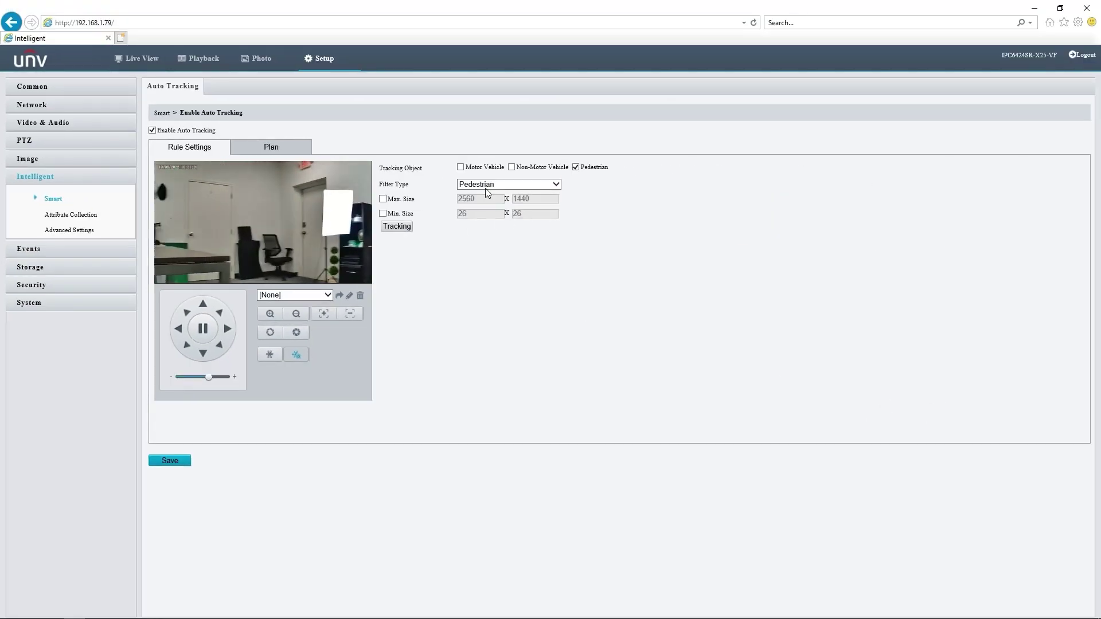
left_click(512, 167)
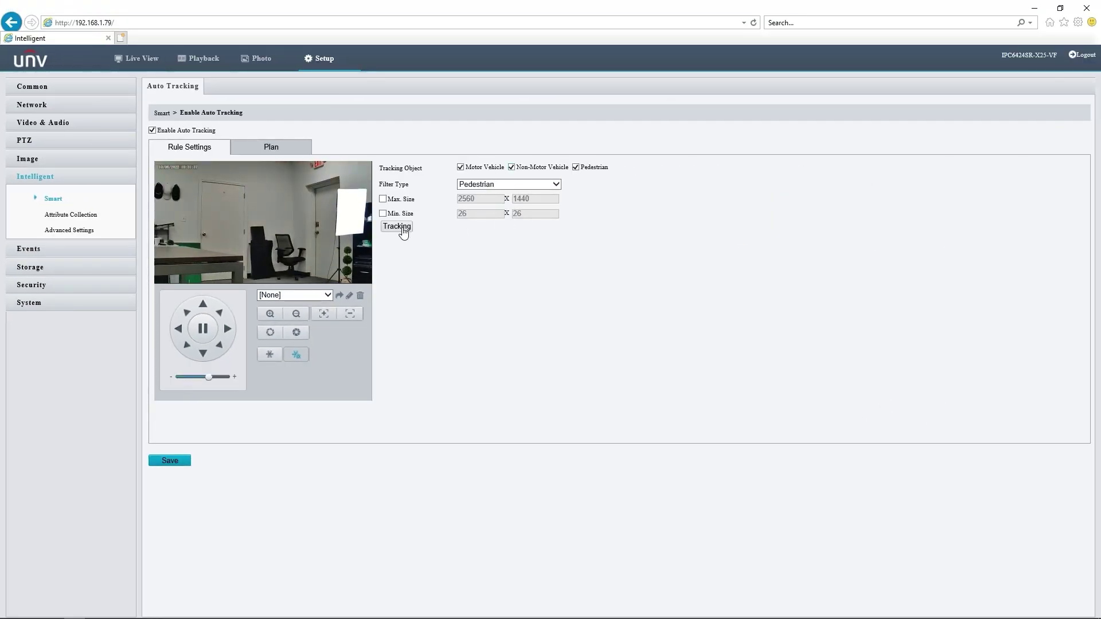
Switch tracking Zoom to Current Zoom and back to Auto, save, then view Photo Parameters.
left_click(403, 229)
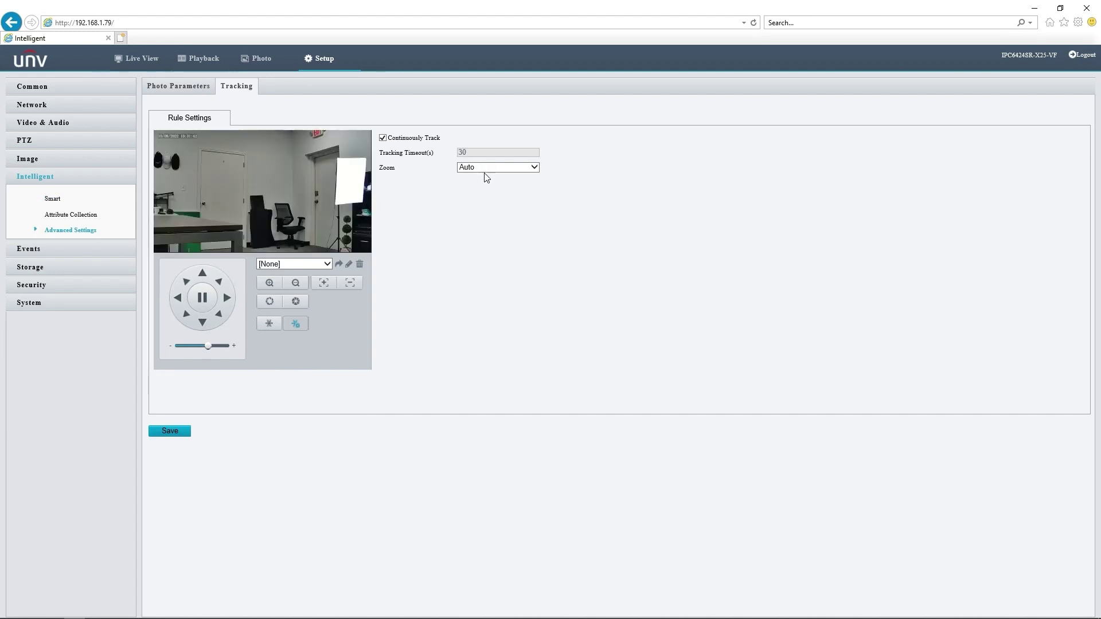
left_click(492, 167)
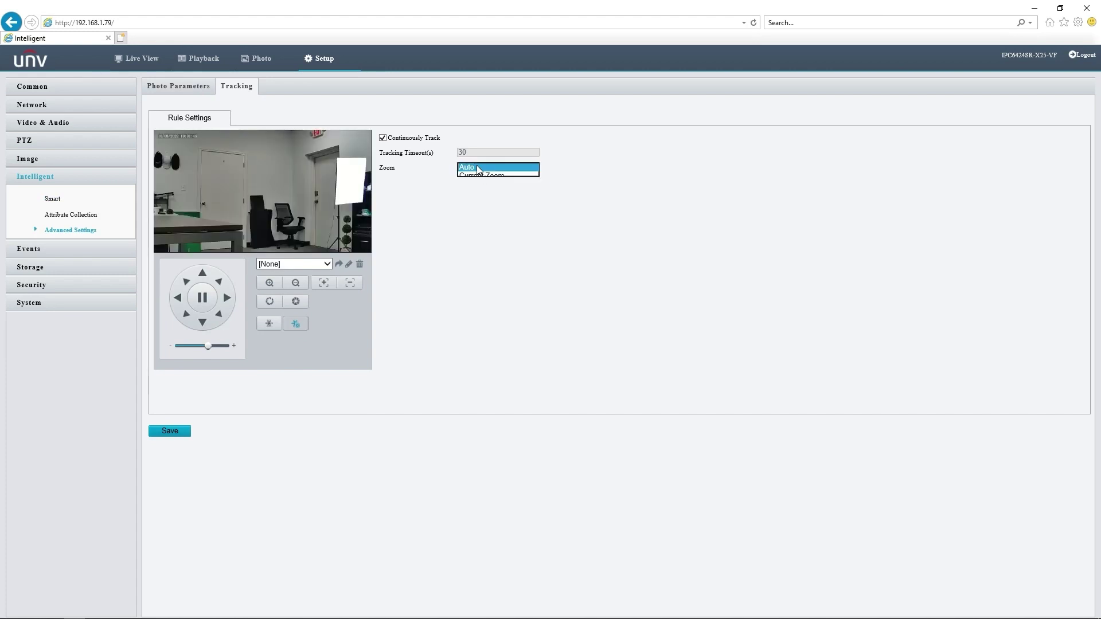
left_click(597, 169)
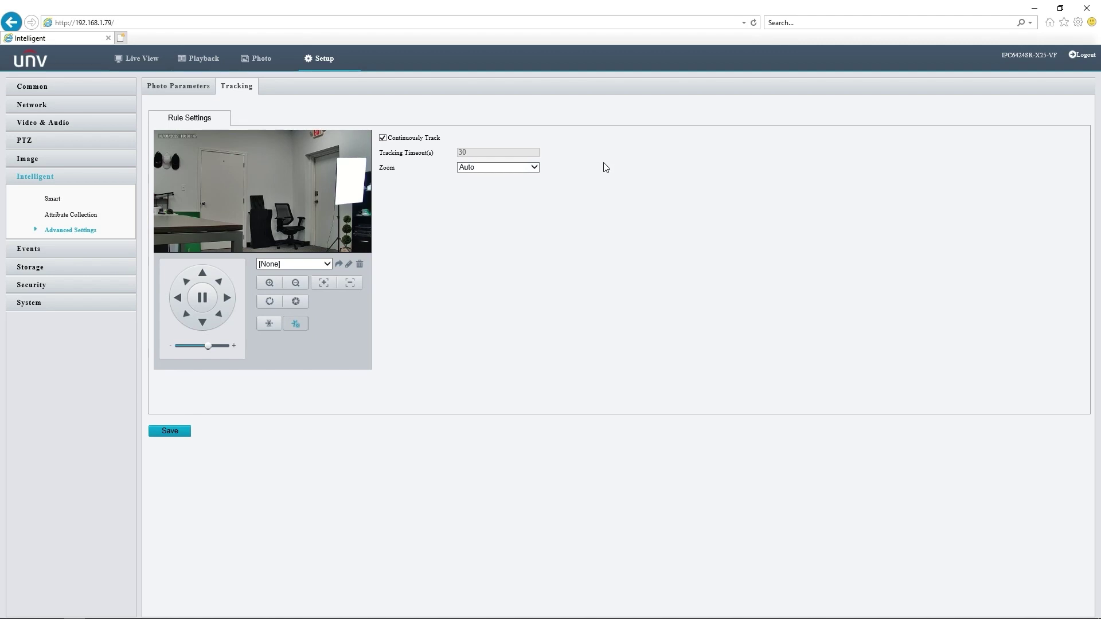
left_click(502, 168)
left_click(510, 176)
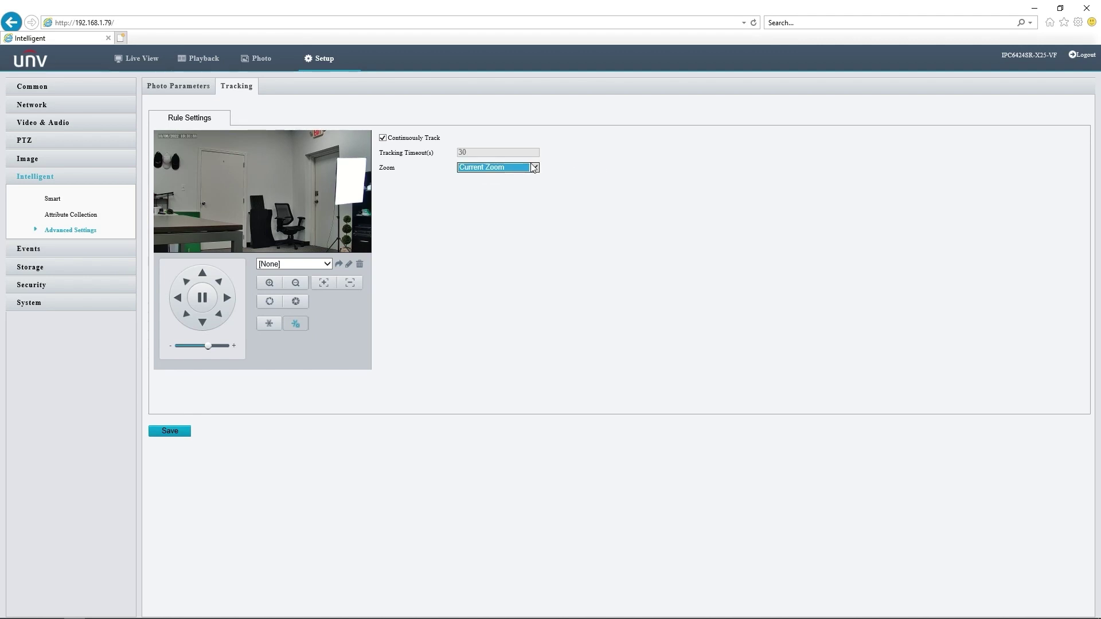
left_click(533, 167)
left_click(523, 158)
left_click(162, 432)
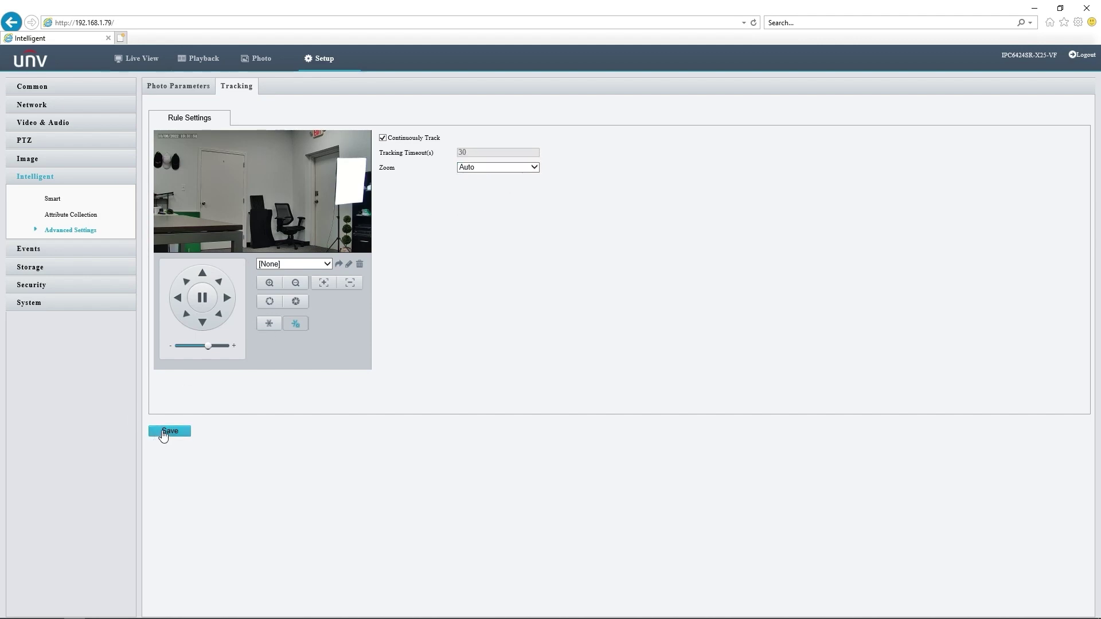
left_click(182, 97)
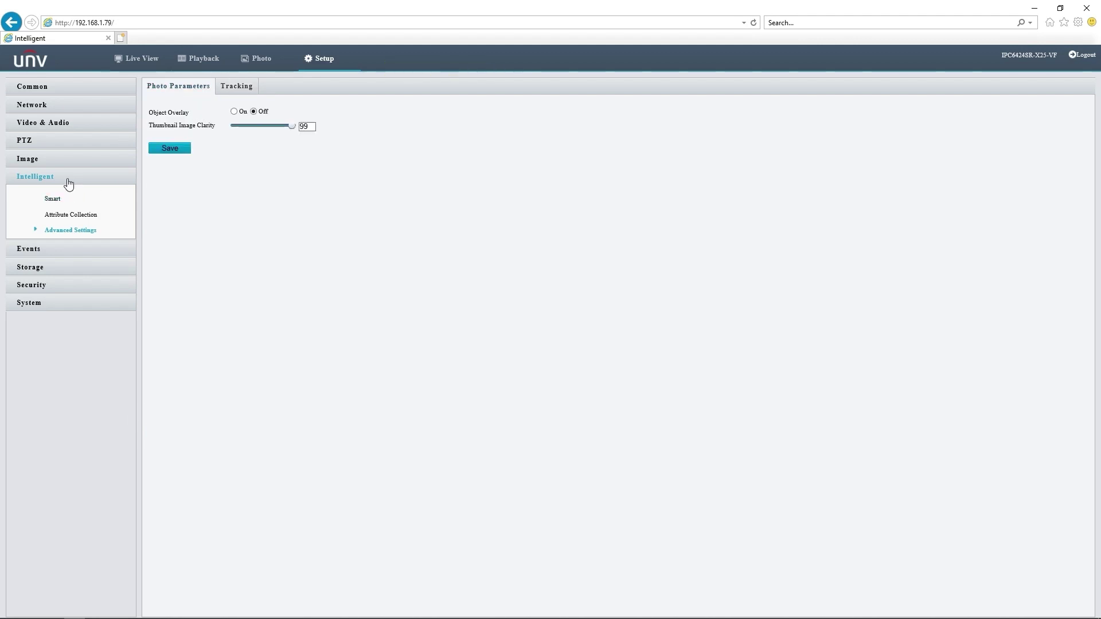
Level the People Flow Counting line by raising both of its ends.
left_click(68, 182)
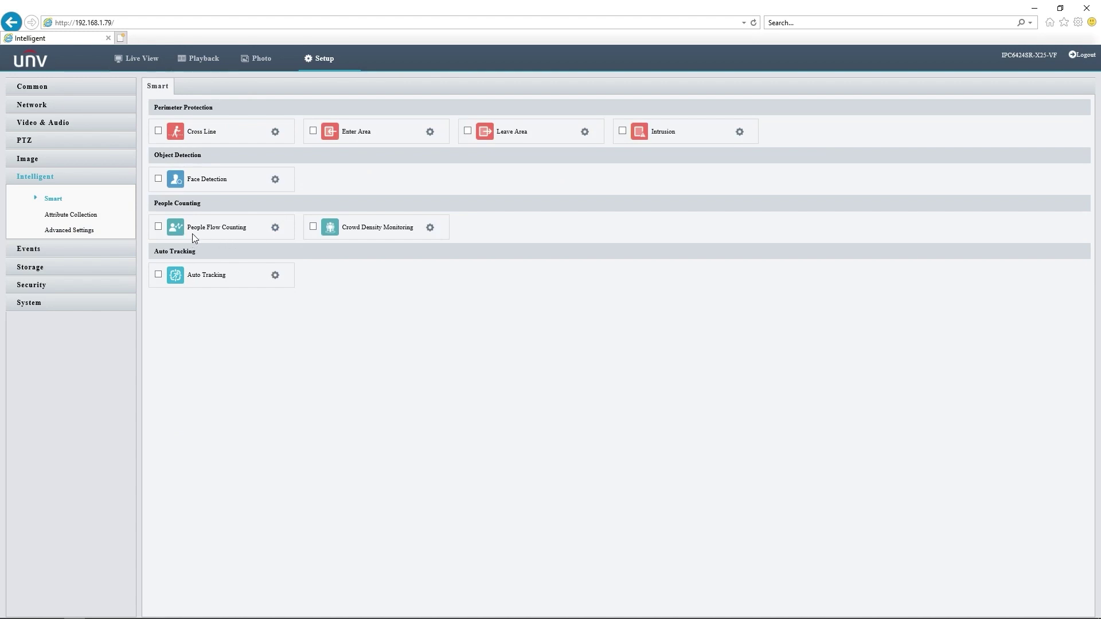
left_click(275, 227)
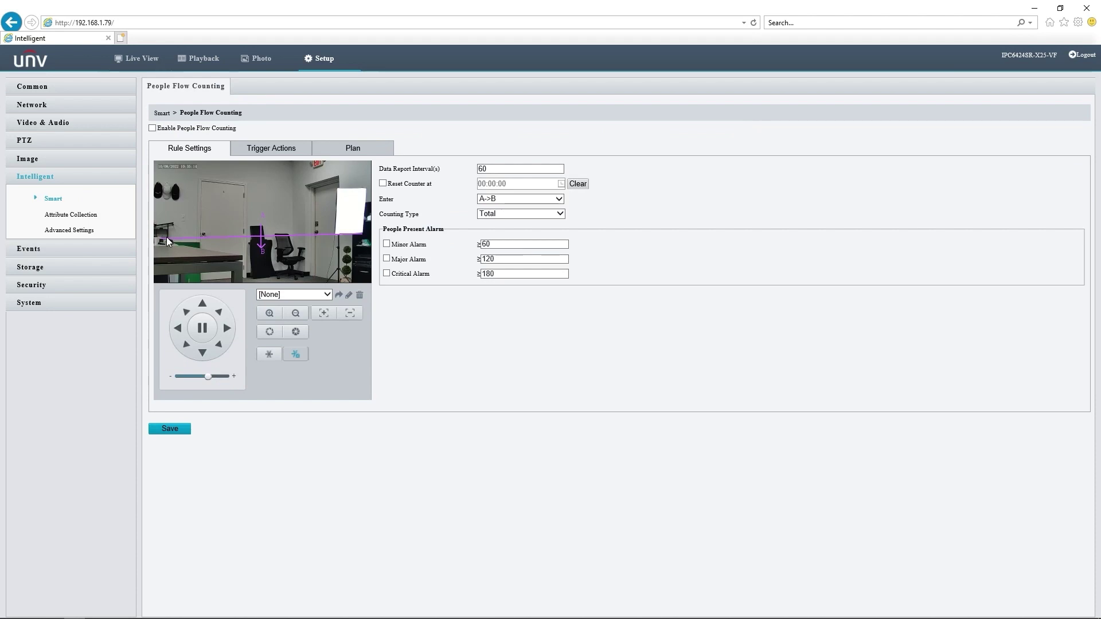
left_click_drag(161, 238, 159, 221)
left_click_drag(361, 231, 364, 221)
left_click_drag(359, 223, 358, 221)
Set the counting Enter direction to B->A and return to the Smart list.
left_click(502, 199)
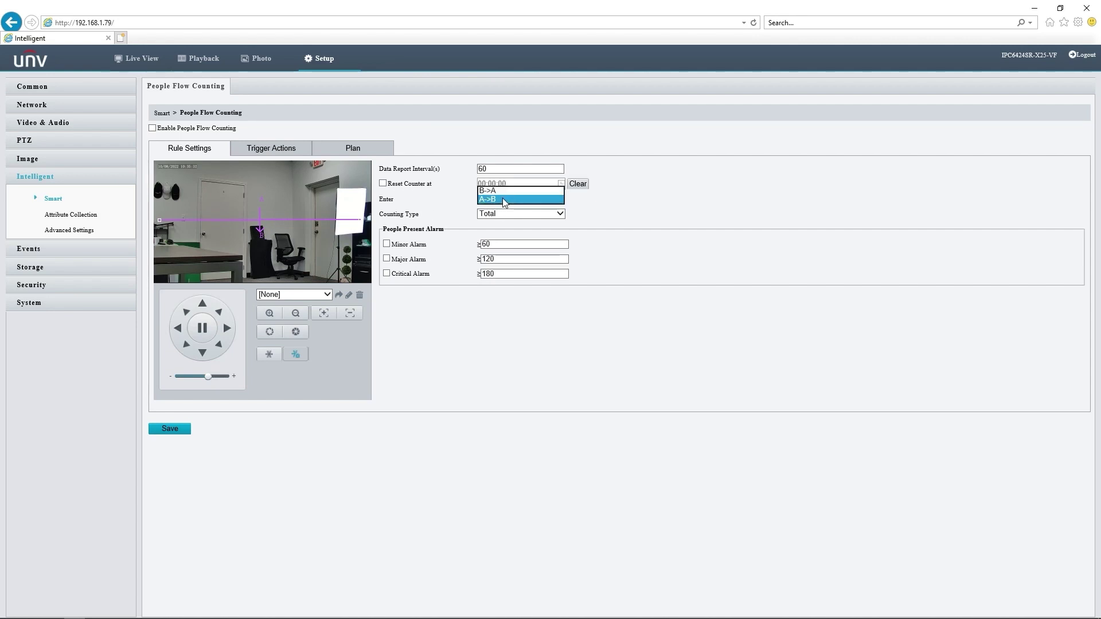
left_click(511, 191)
left_click(83, 204)
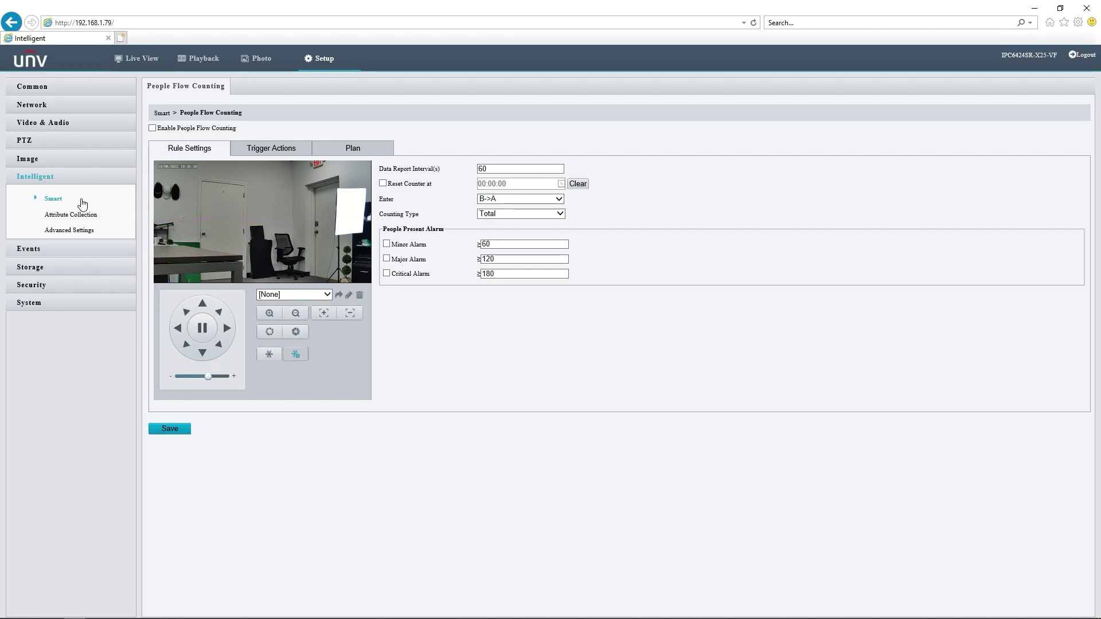